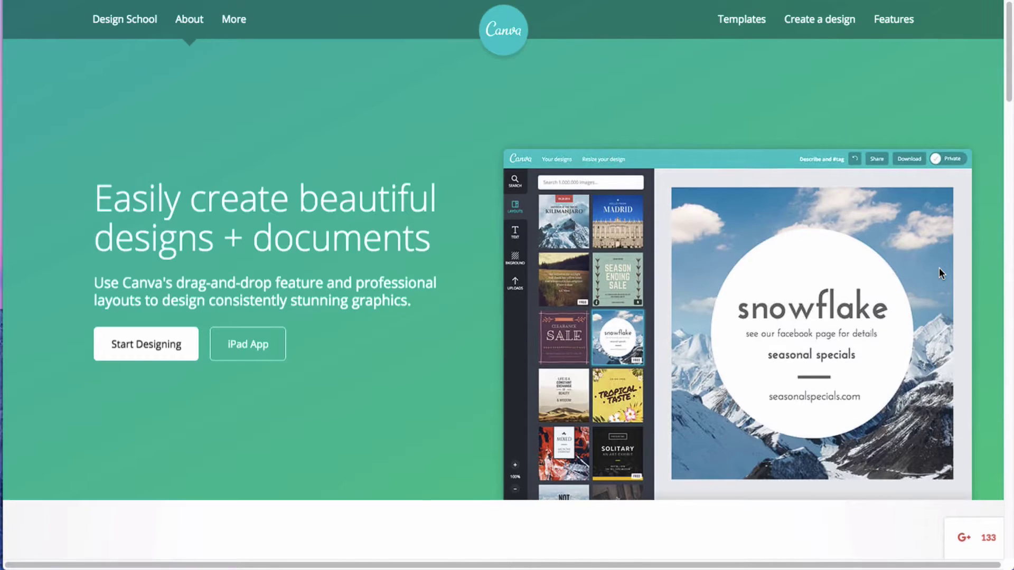
# Scroll down the Canva homepage past its layouts, features and testimonials.
pyautogui.scroll(-8, 939, 270)
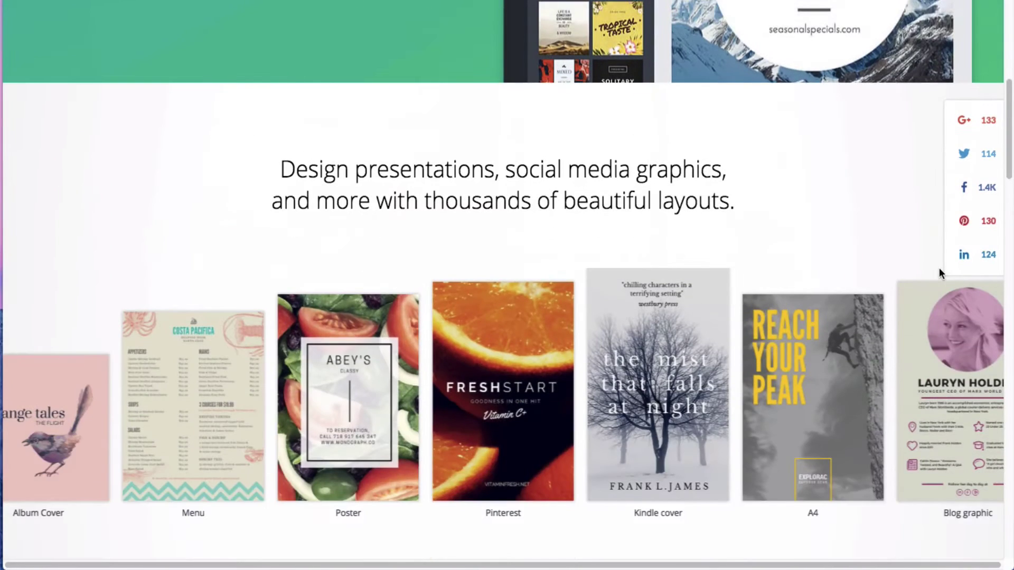
pyautogui.scroll(-5, 939, 269)
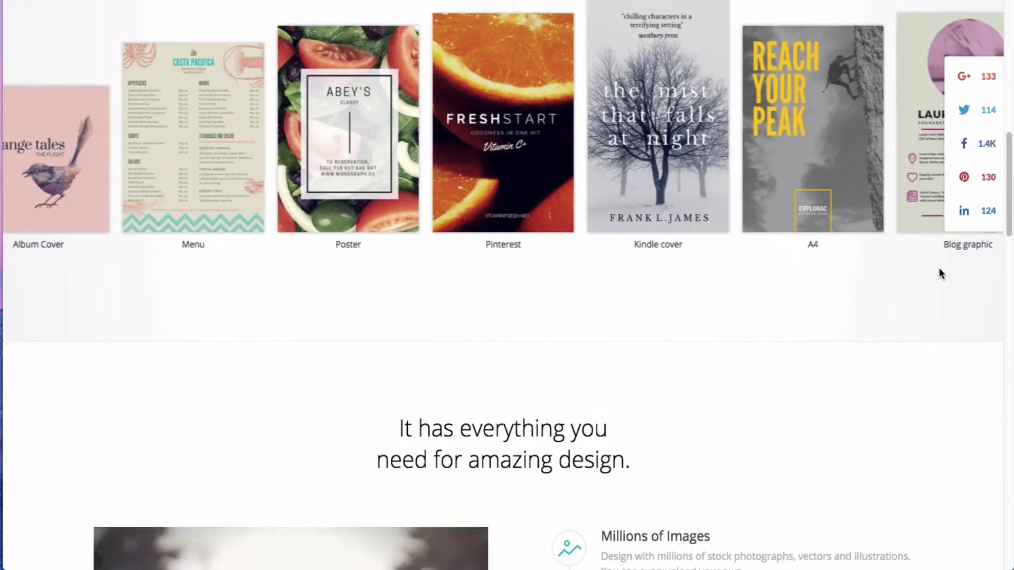
pyautogui.scroll(-8, 939, 269)
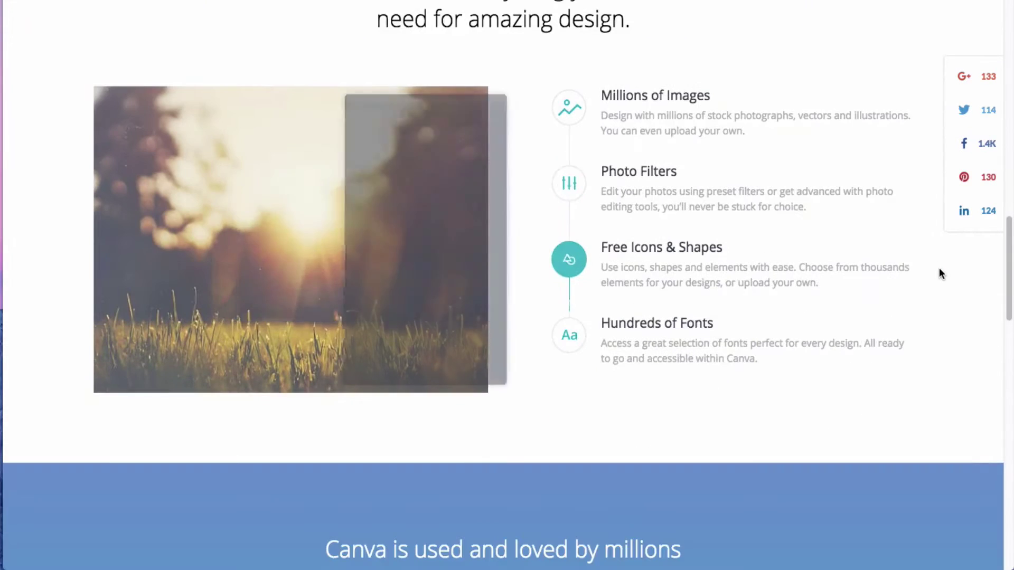
pyautogui.scroll(-1, 939, 274)
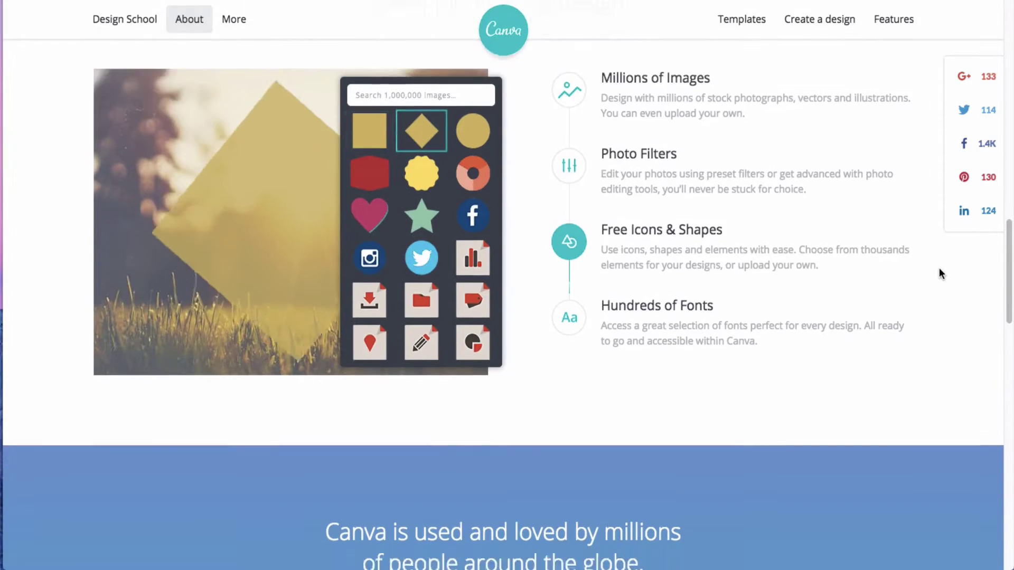
pyautogui.scroll(-7, 939, 274)
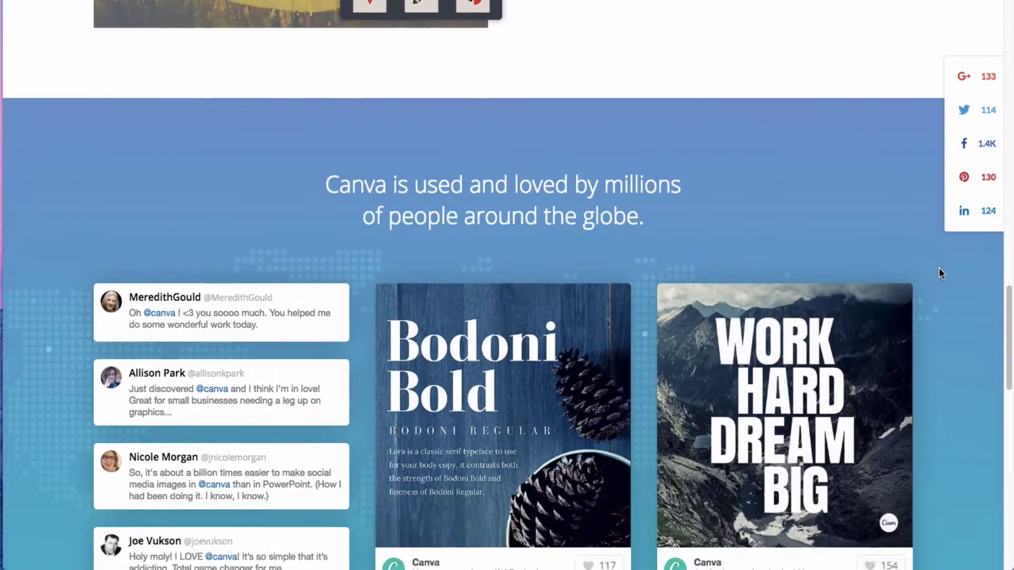
pyautogui.scroll(-2, 939, 273)
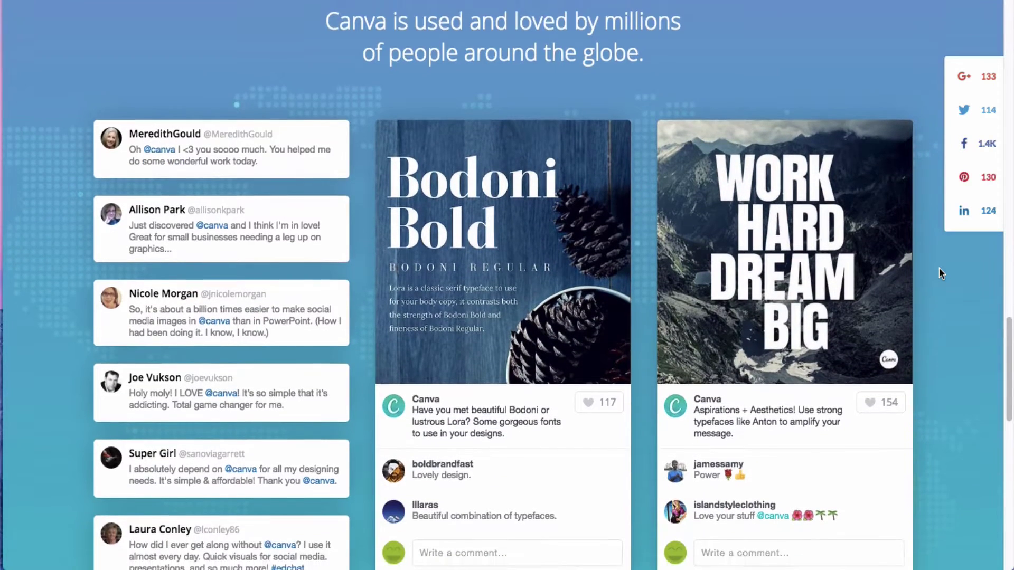
pyautogui.scroll(-1, 939, 273)
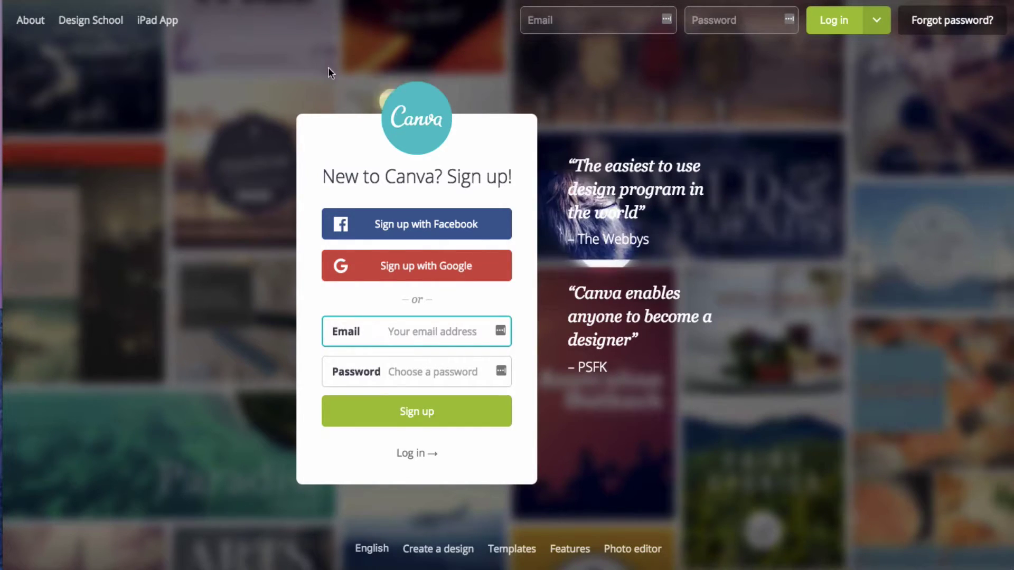
pyautogui.click(91, 24)
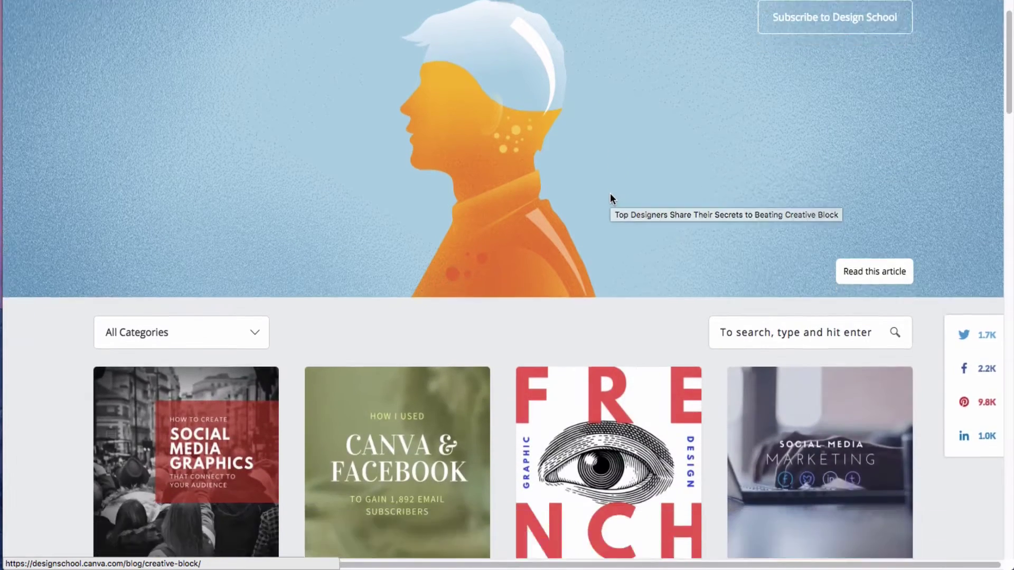
pyautogui.scroll(-2, 610, 196)
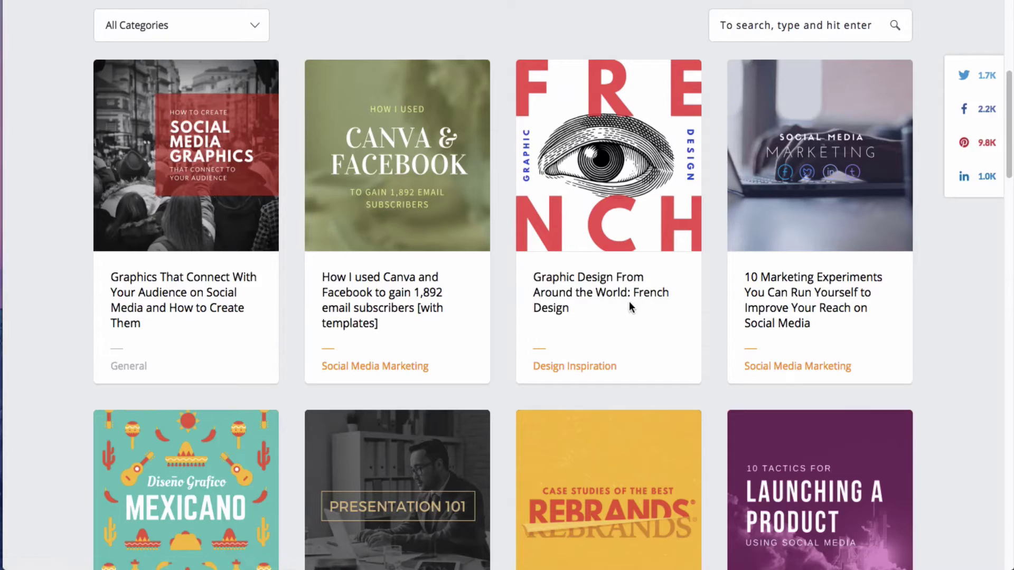
pyautogui.scroll(-5, 496, 375)
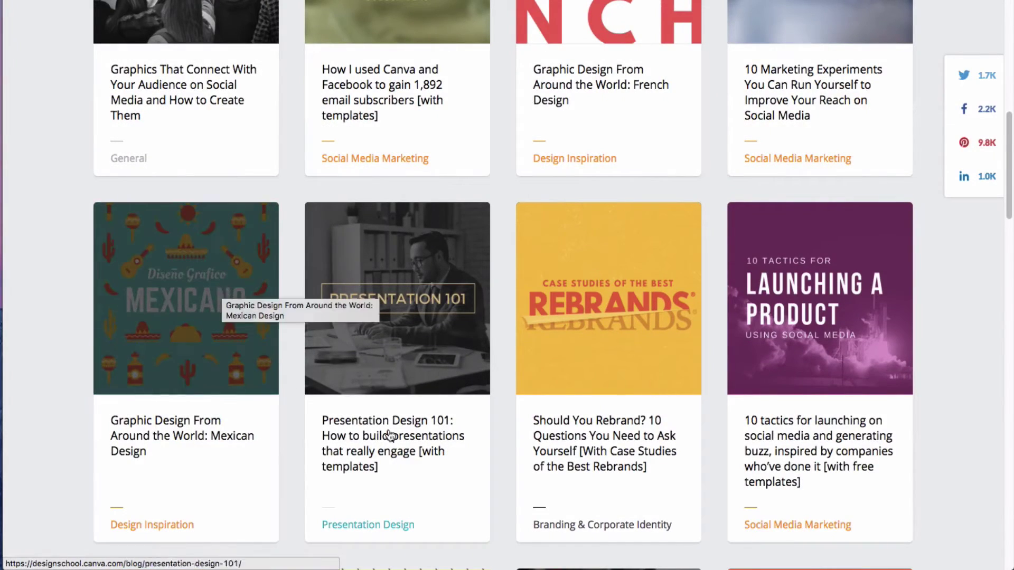
pyautogui.scroll(-8, 514, 434)
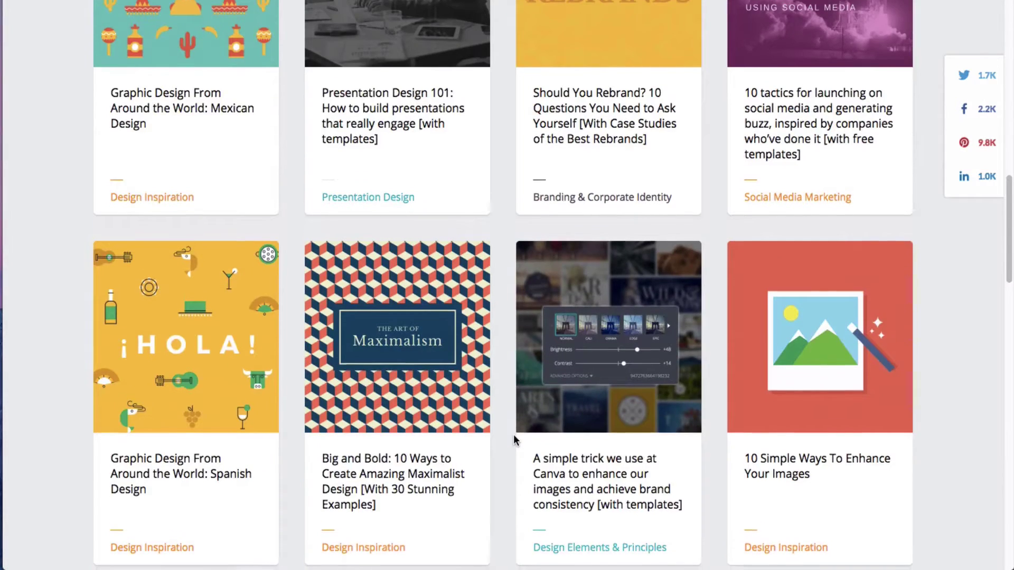
pyautogui.scroll(-5, 515, 440)
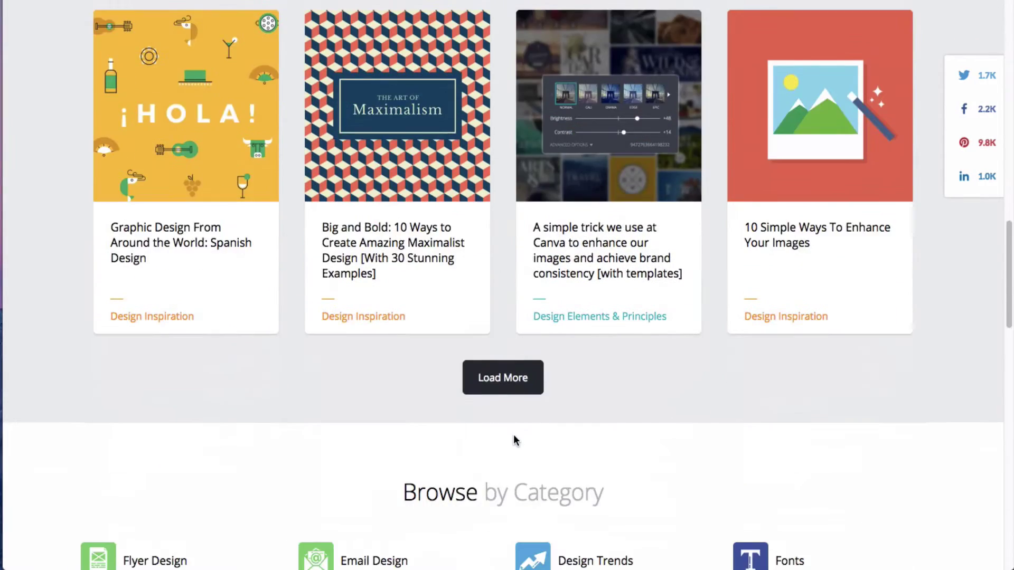
pyautogui.scroll(-10, 514, 437)
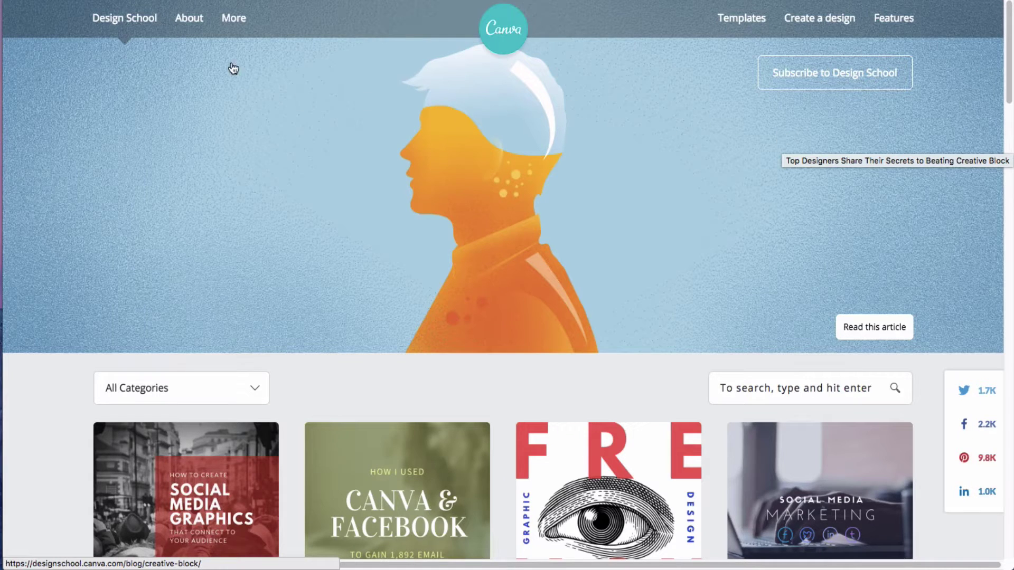
pyautogui.moveTo(251, 29)
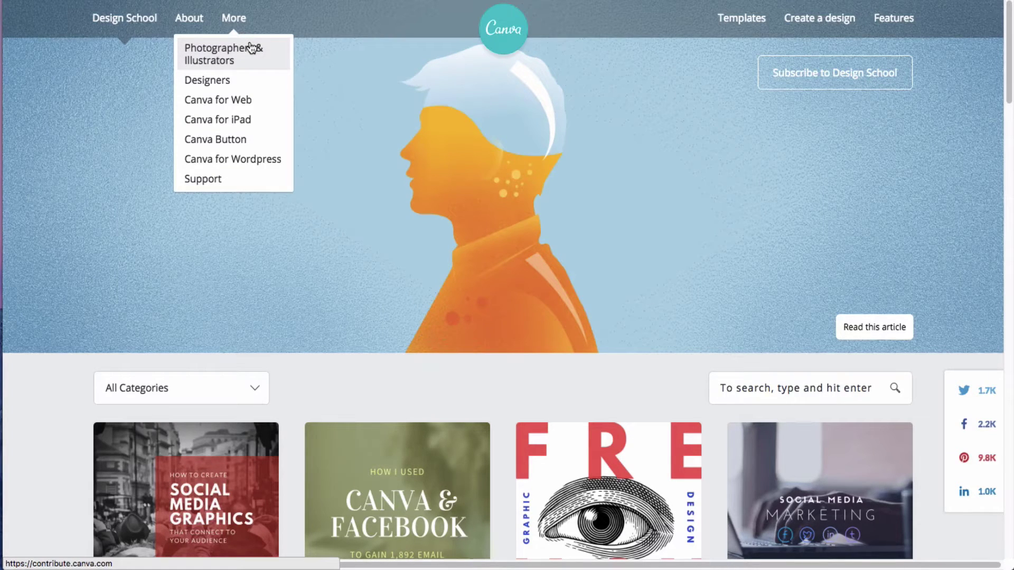
# Return to the sign-up page, then follow the footer's Photo editor link.
pyautogui.click(251, 48)
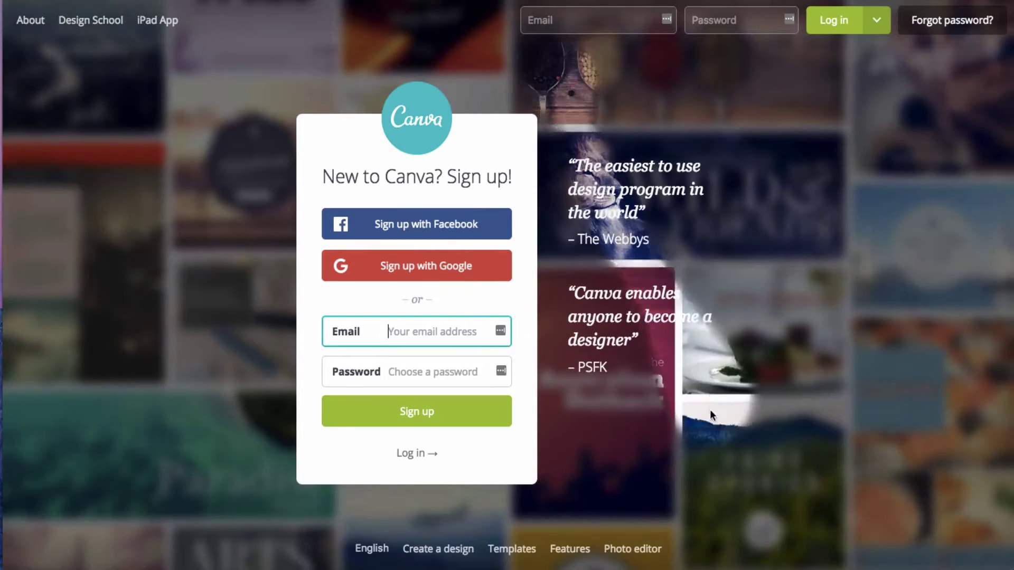
pyautogui.click(659, 555)
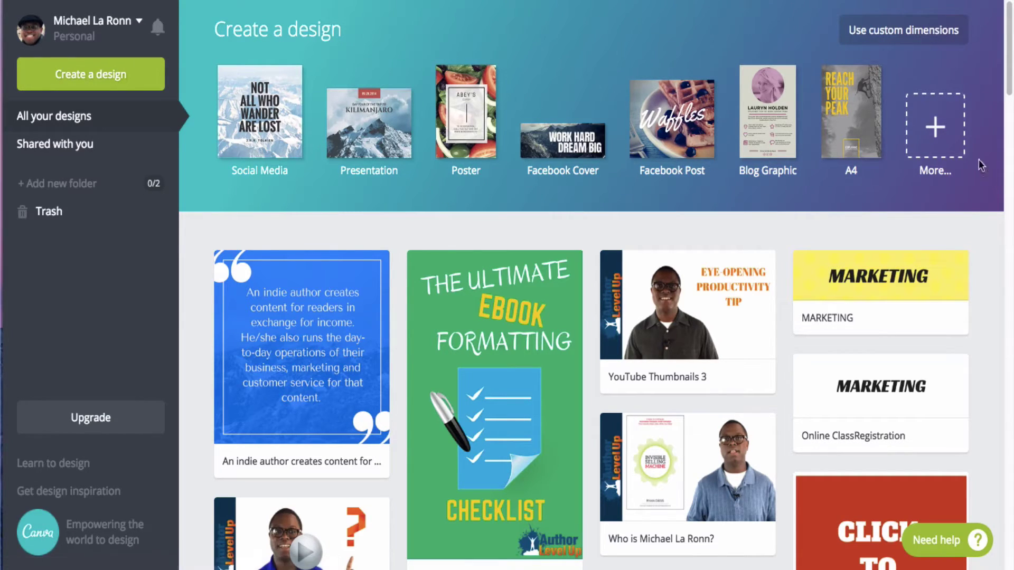
# Show all design types and scroll from Popular design types through Marketing Materials to Events and Ads.
pyautogui.click(950, 130)
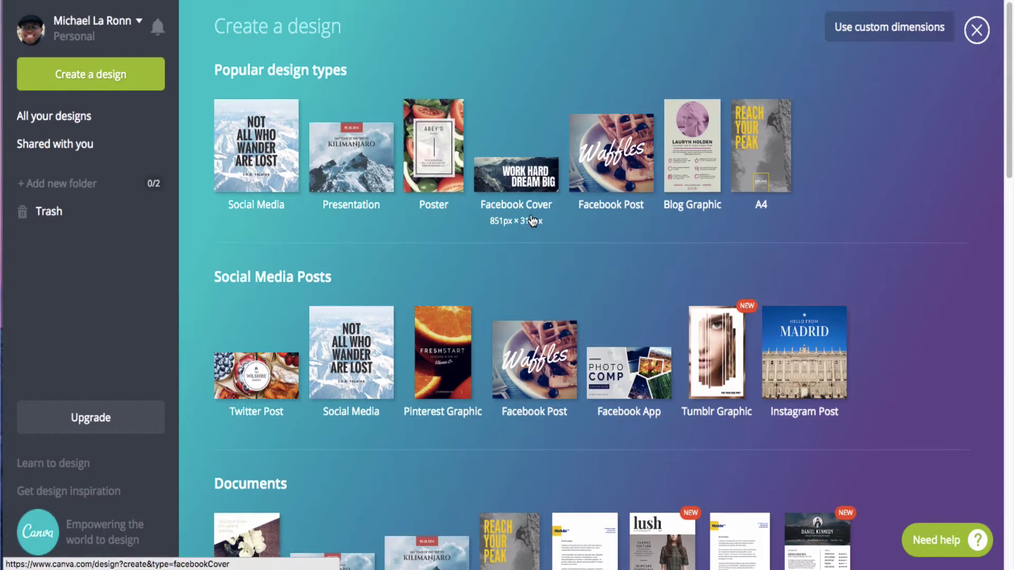
pyautogui.scroll(-2, 532, 219)
pyautogui.scroll(-3, 532, 219)
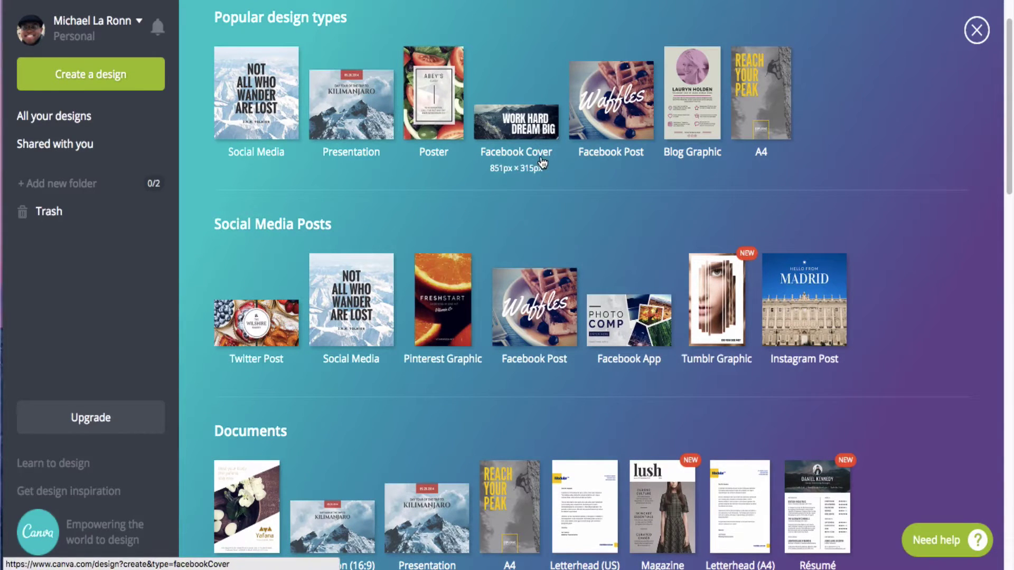
pyautogui.scroll(-1, 589, 293)
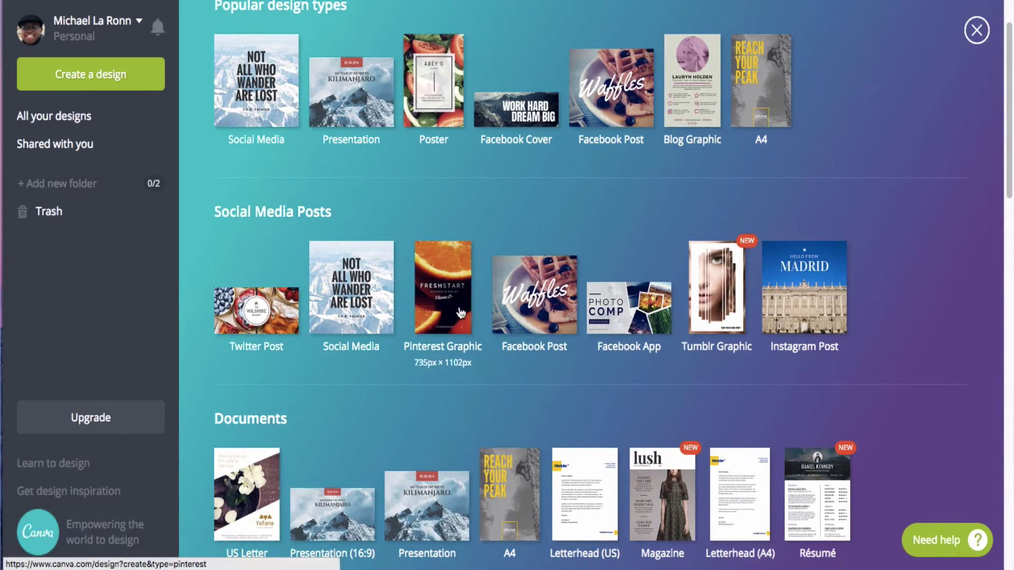
pyautogui.scroll(-10, 461, 312)
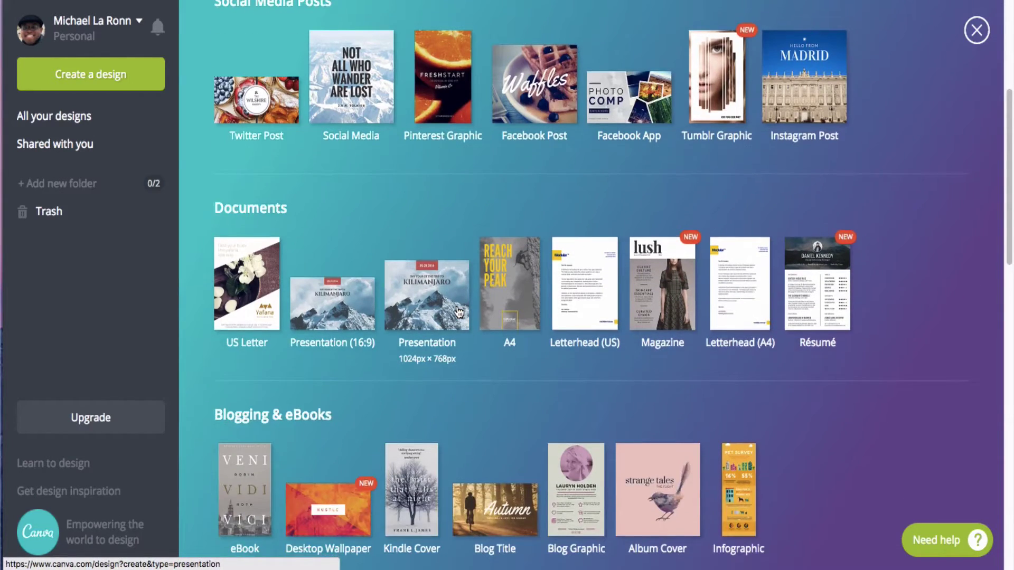
pyautogui.scroll(-5, 459, 312)
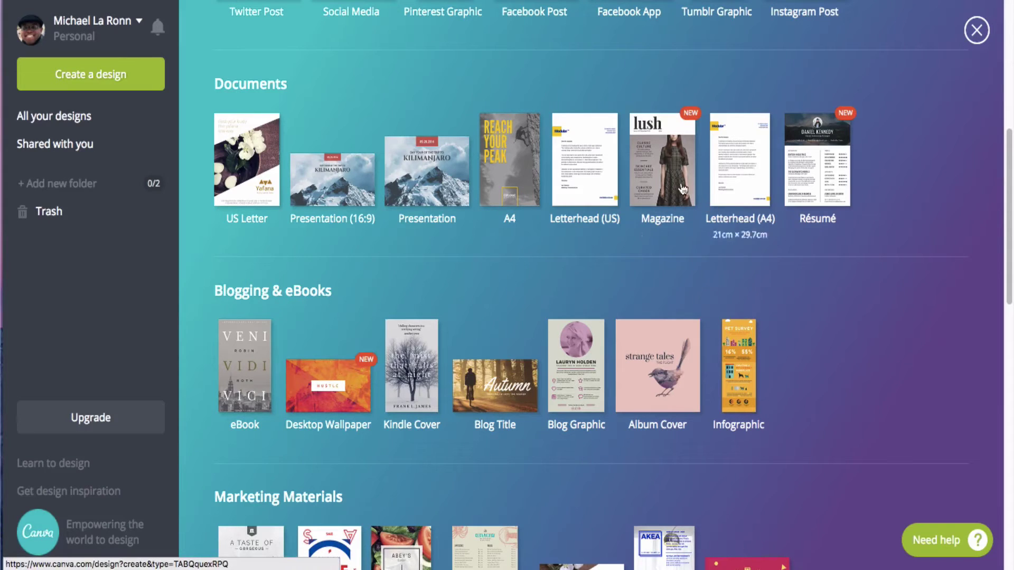
pyautogui.scroll(-1, 757, 255)
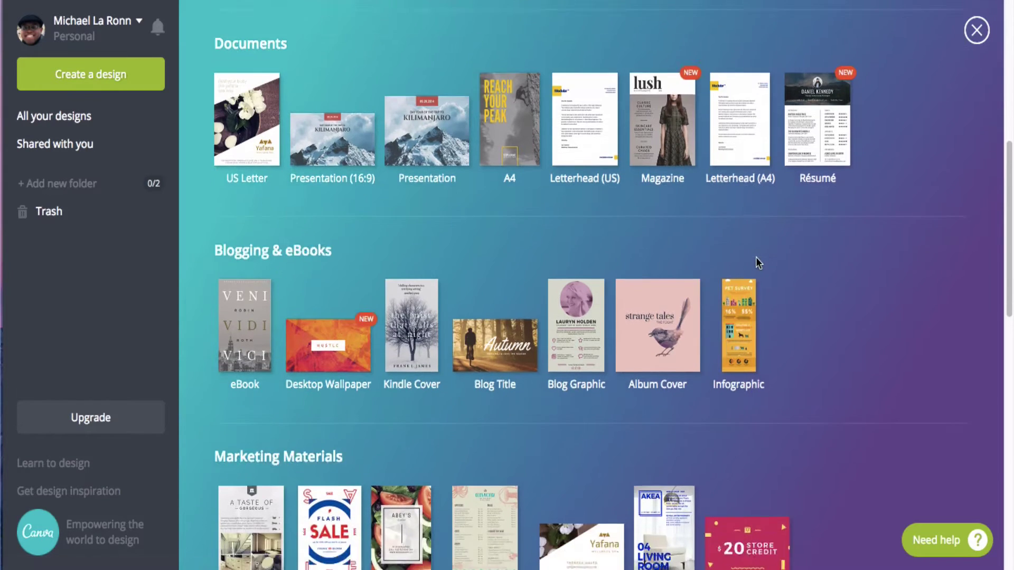
pyautogui.scroll(-4, 755, 256)
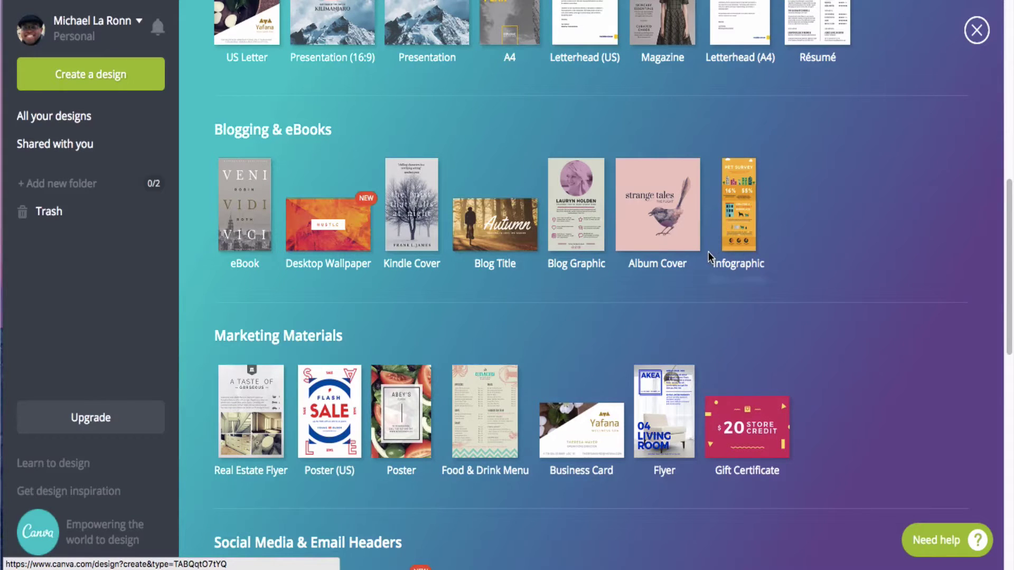
pyautogui.scroll(-3, 708, 256)
pyautogui.scroll(-1, 708, 252)
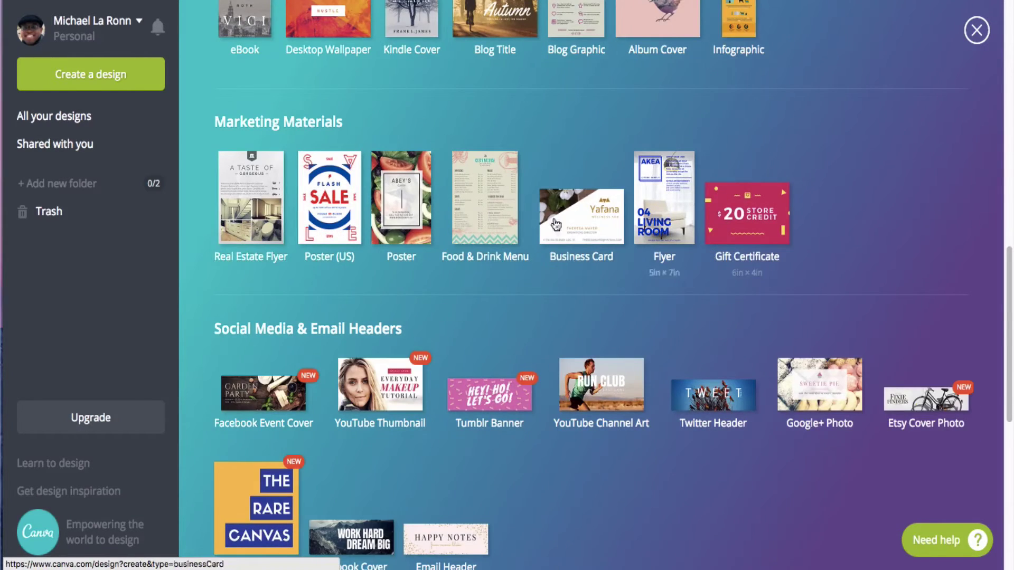
pyautogui.scroll(-3, 607, 308)
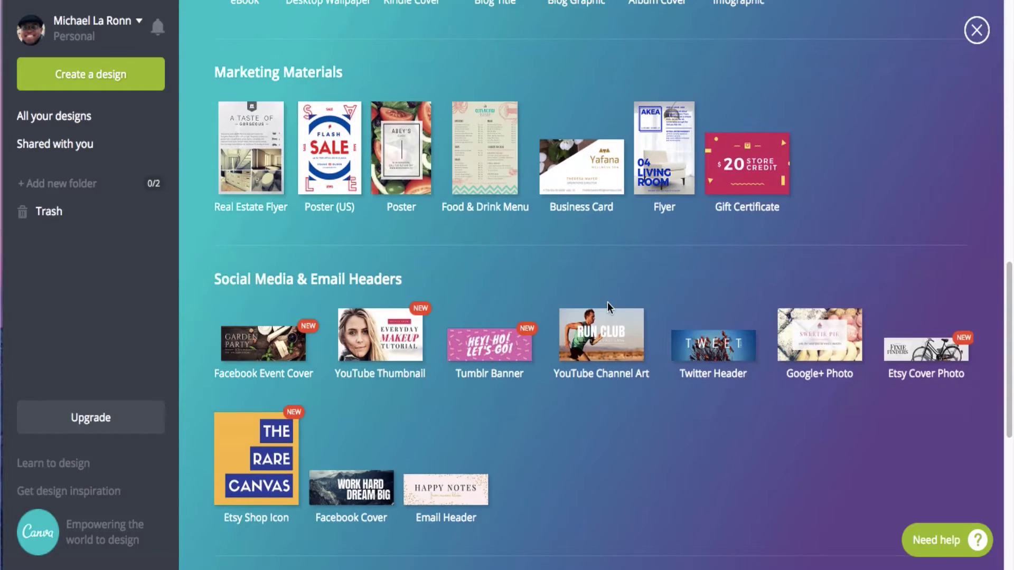
pyautogui.scroll(-5, 607, 303)
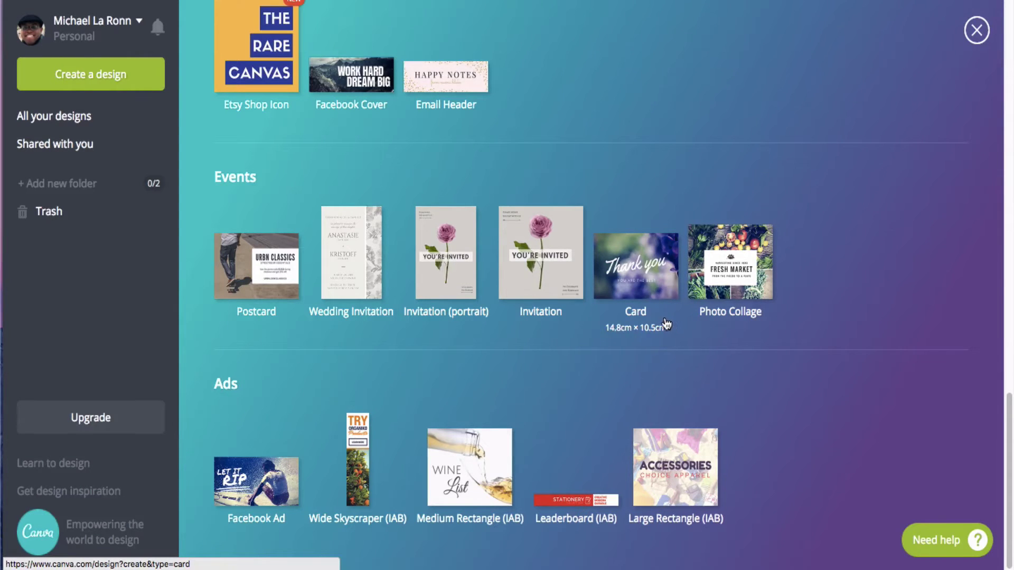
# Toggle Use custom dimensions on and off, then scroll to the Blogging & eBooks types.
pyautogui.scroll(15, 770, 305)
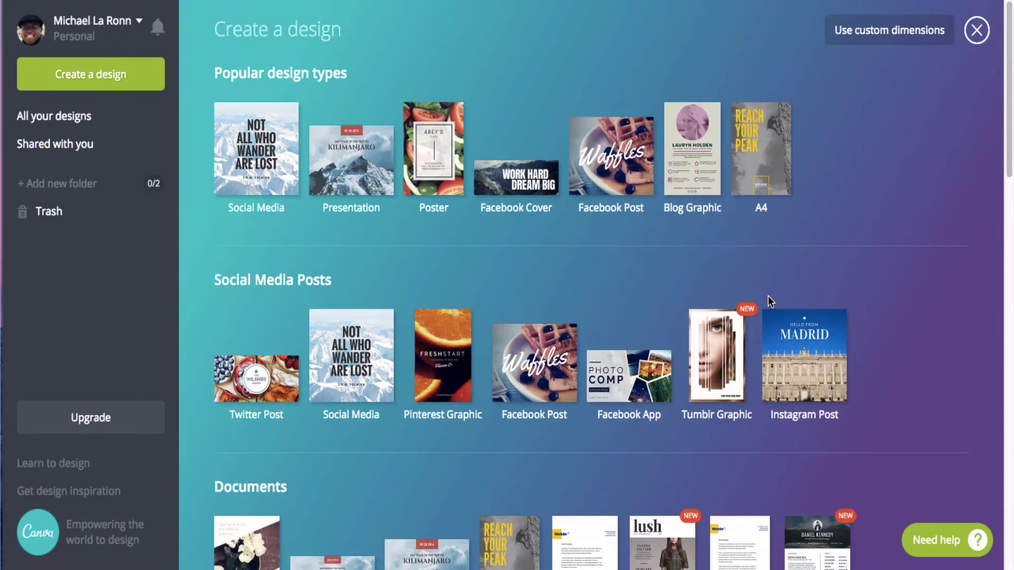
pyautogui.click(908, 35)
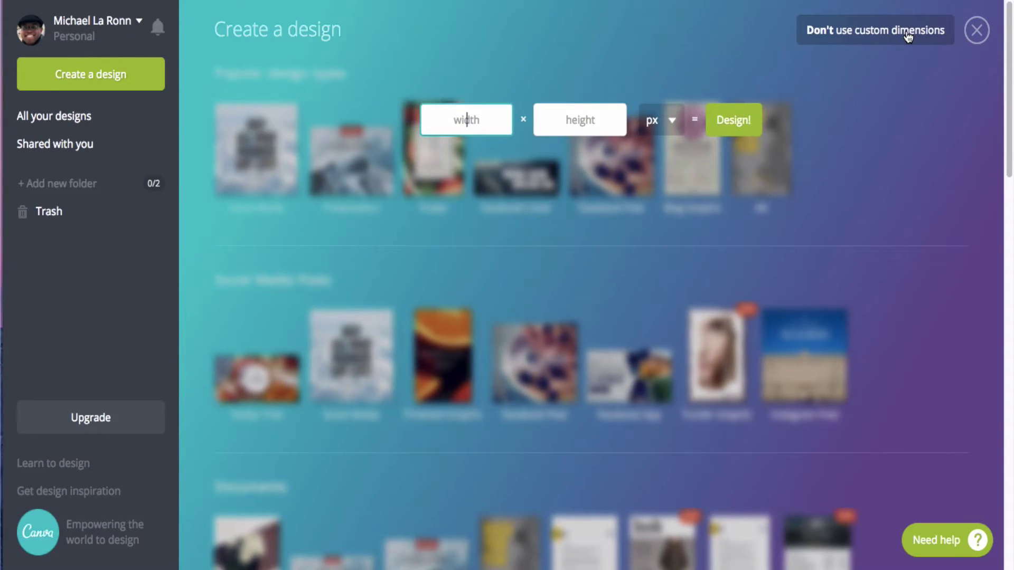
pyautogui.click(908, 36)
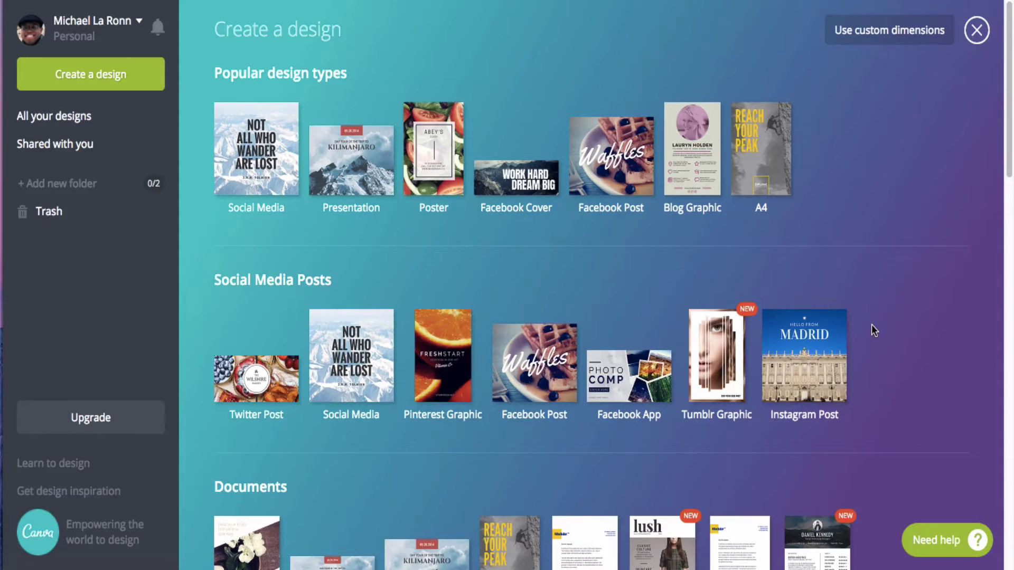
pyautogui.scroll(-13, 872, 326)
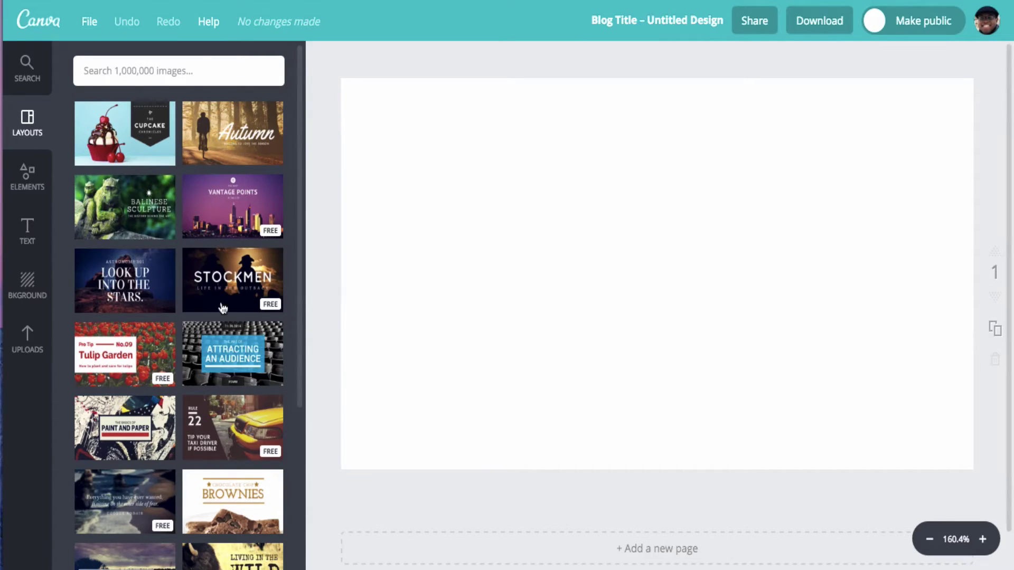
# Apply the 'Astronomy 101 – Look Up Into the Stars.' layout to the blank canvas.
pyautogui.click(129, 291)
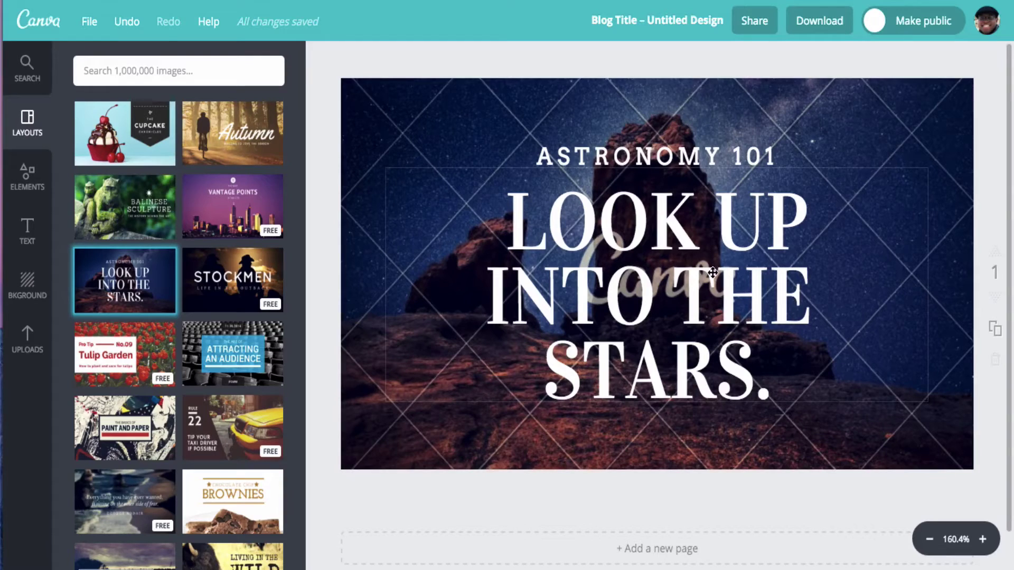
# Search images for 'stars' and drag the free snowy-mountain night-sky photo onto the background.
pyautogui.click(195, 70)
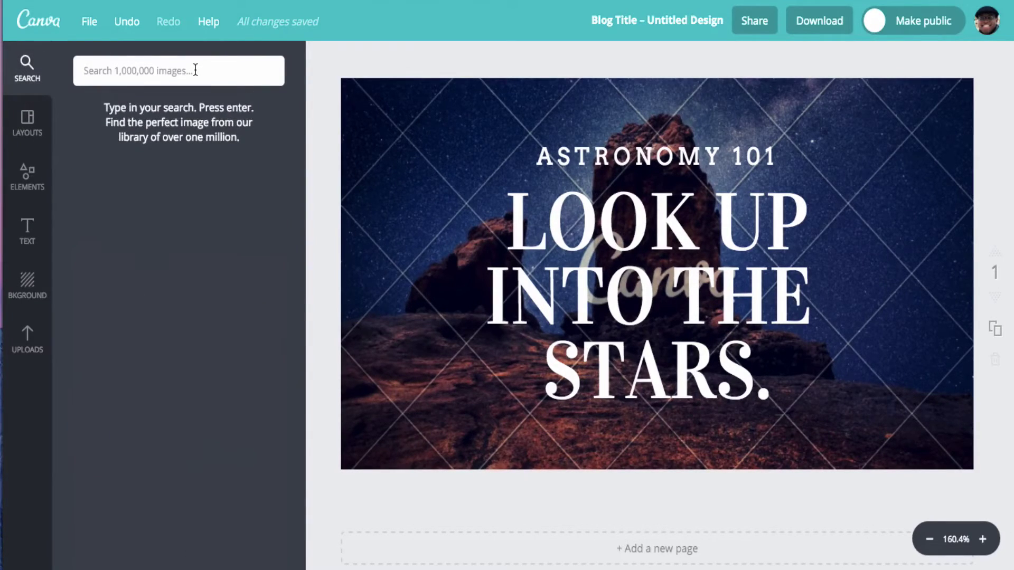
pyautogui.write('stars')
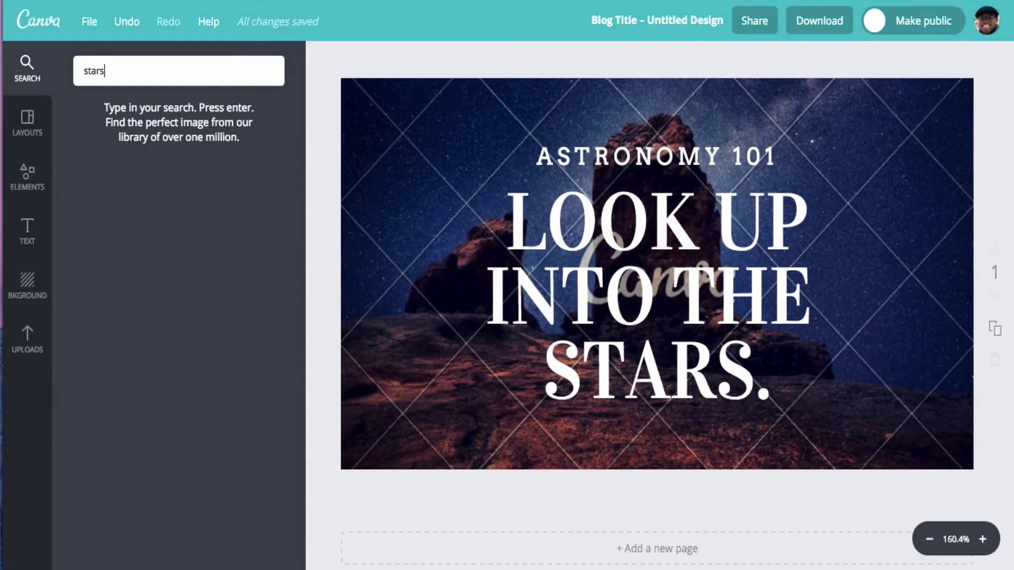
pyautogui.press('Return')
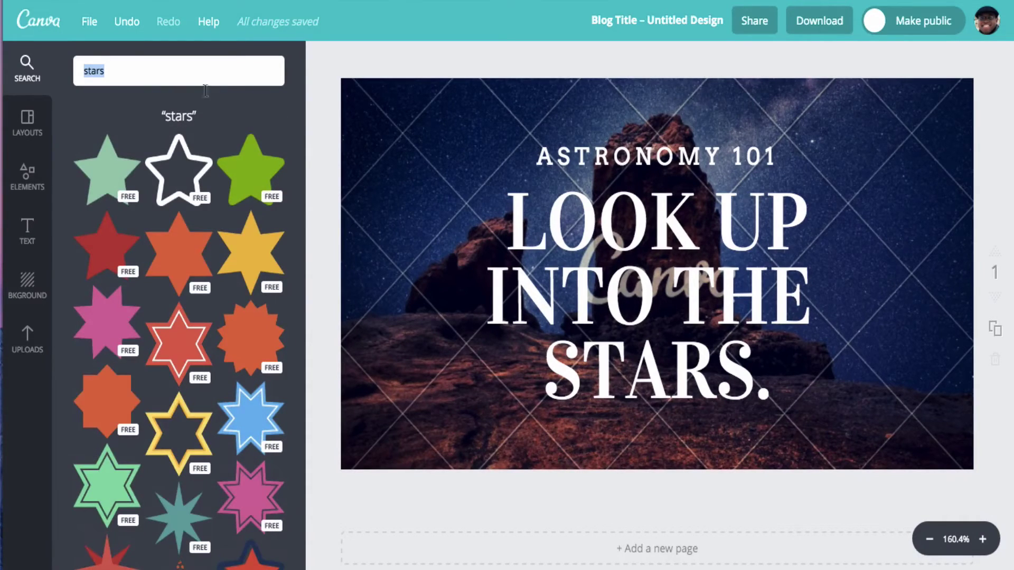
pyautogui.scroll(-7, 221, 217)
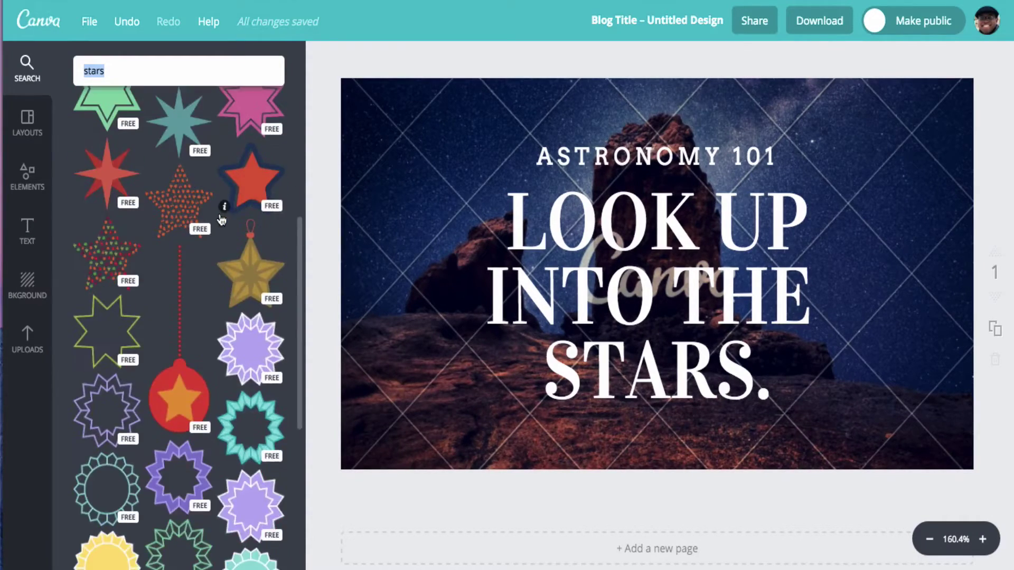
pyautogui.scroll(-3, 221, 220)
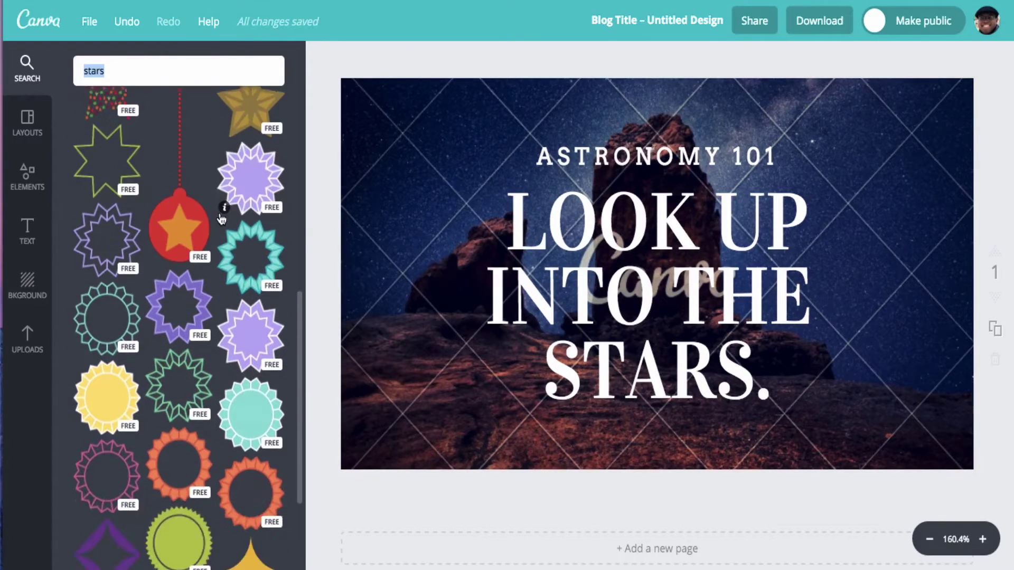
pyautogui.scroll(-5, 221, 220)
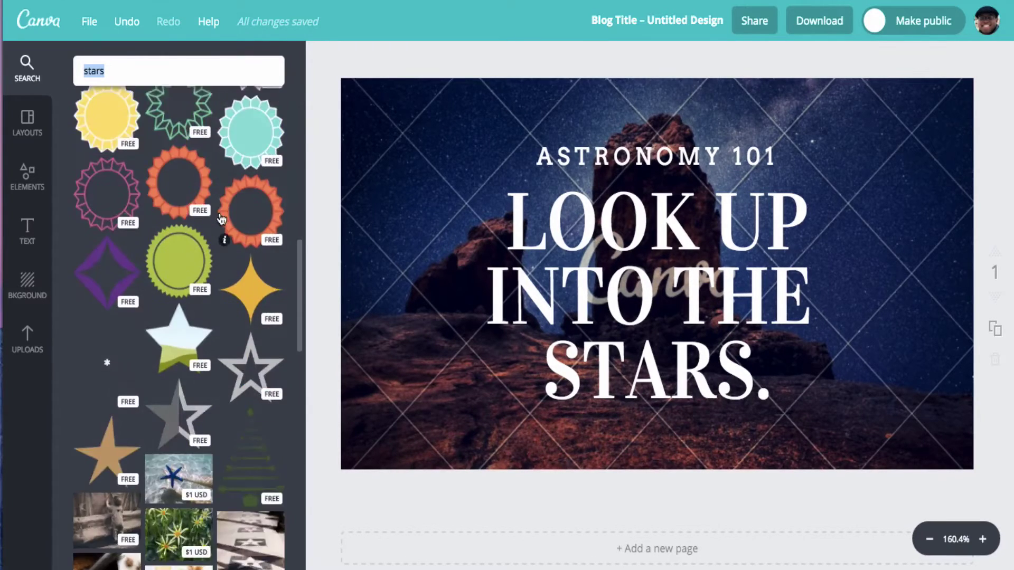
pyautogui.scroll(-11, 222, 220)
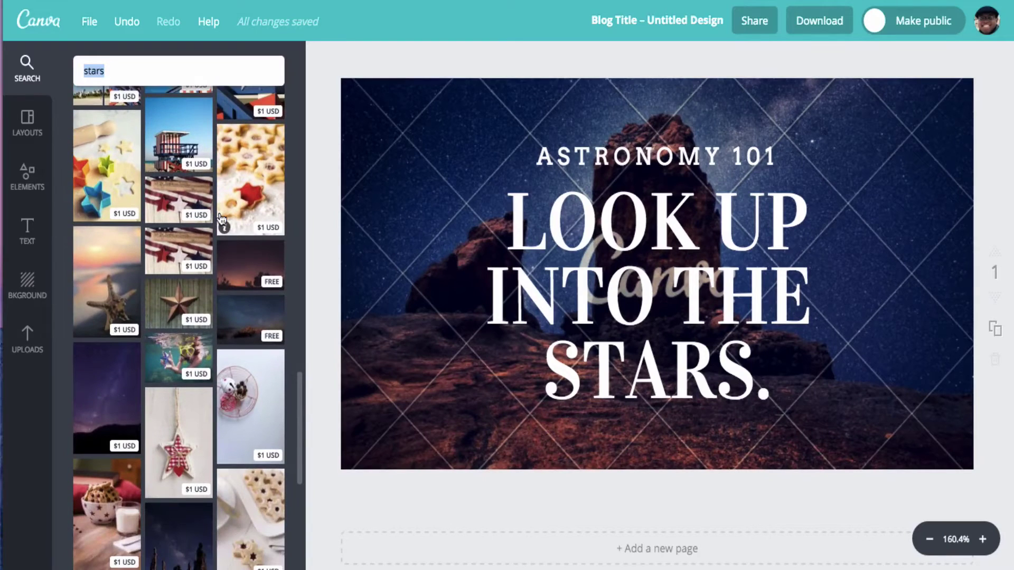
pyautogui.scroll(-1, 221, 220)
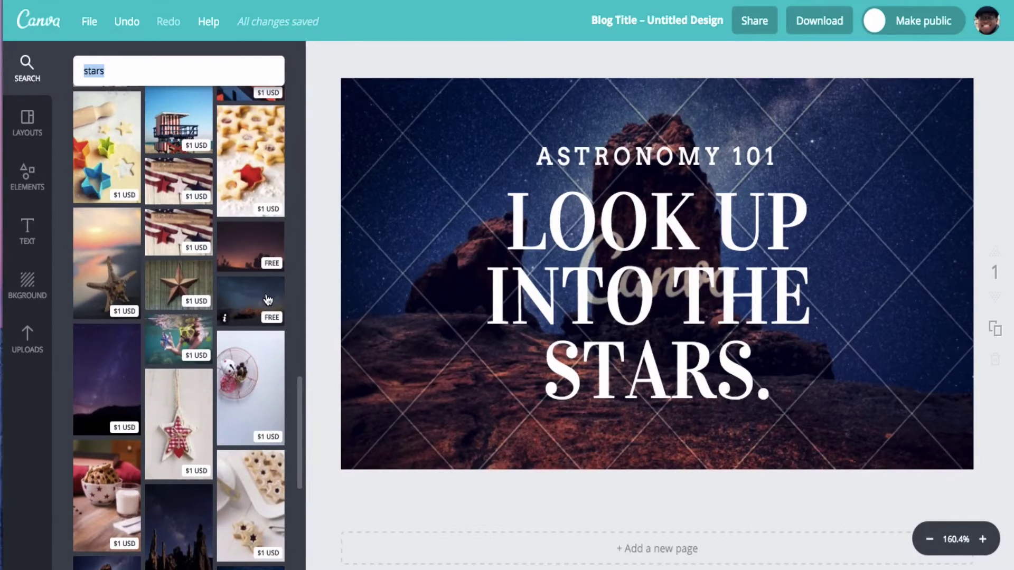
pyautogui.moveTo(268, 300); pyautogui.dragTo(629, 312)
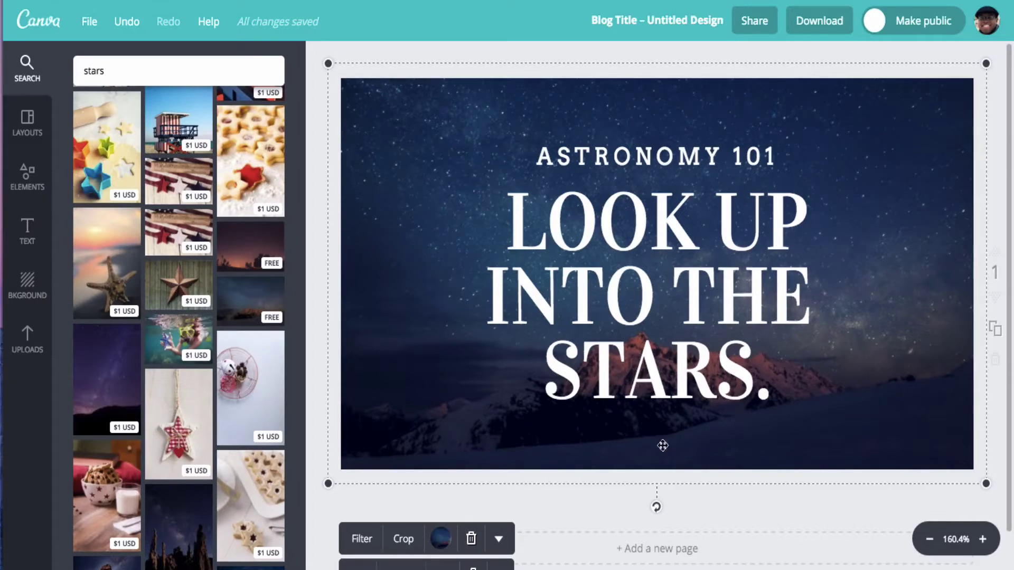
# Try the DRAMA and NORMAL filters on the photo, then apply CALI and view its advanced settings.
pyautogui.click(445, 542)
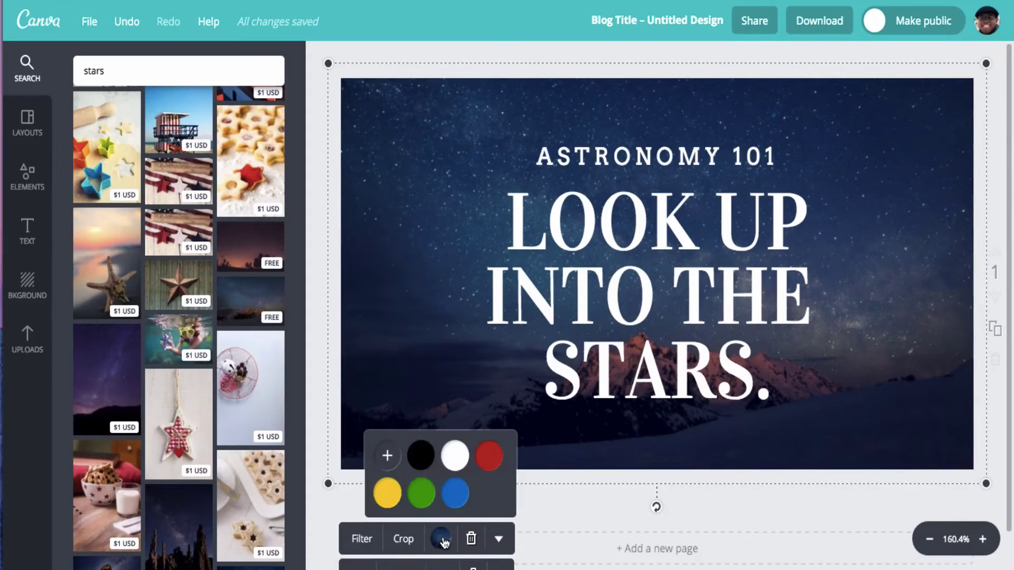
pyautogui.click(365, 539)
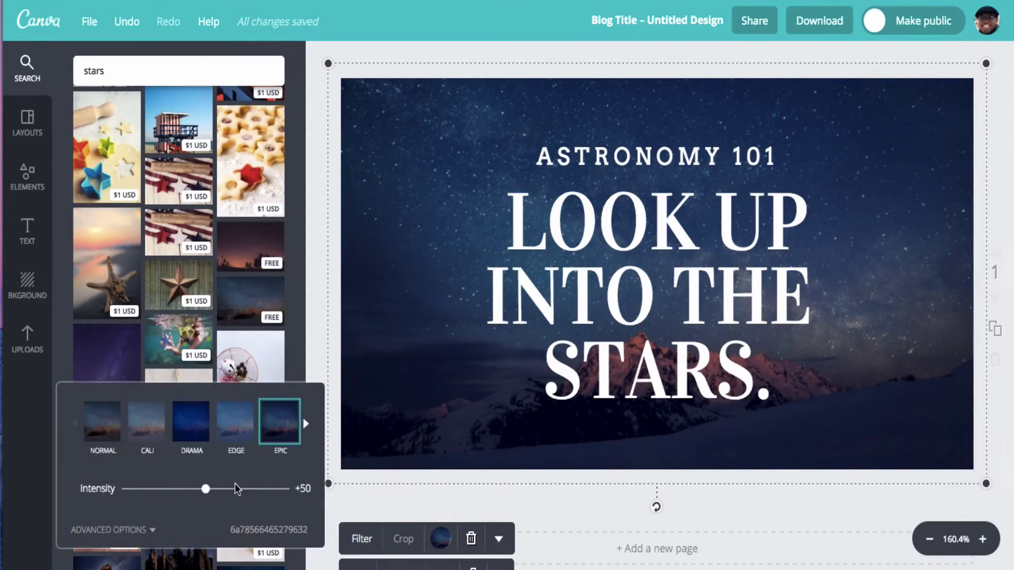
pyautogui.click(199, 429)
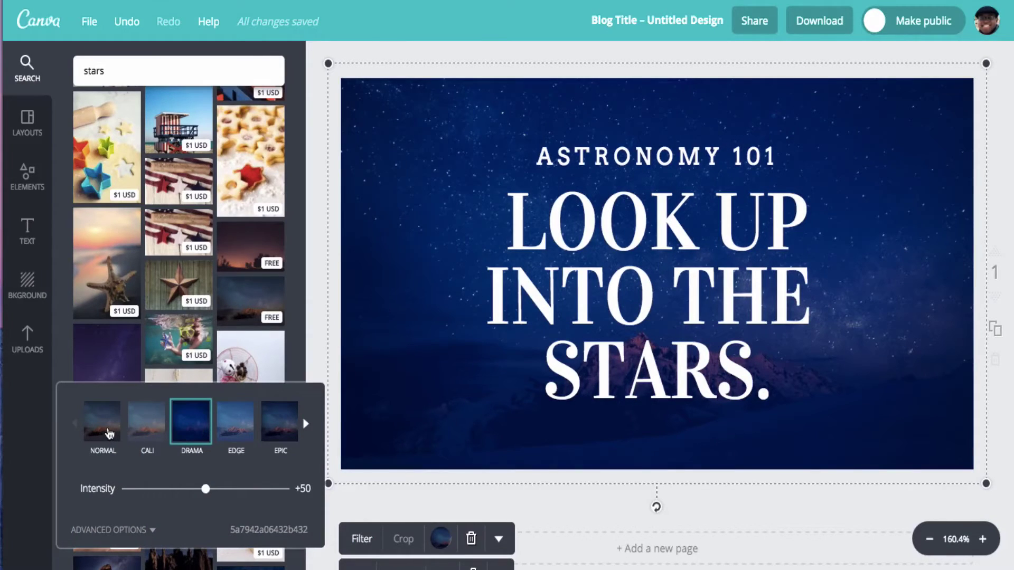
pyautogui.click(109, 434)
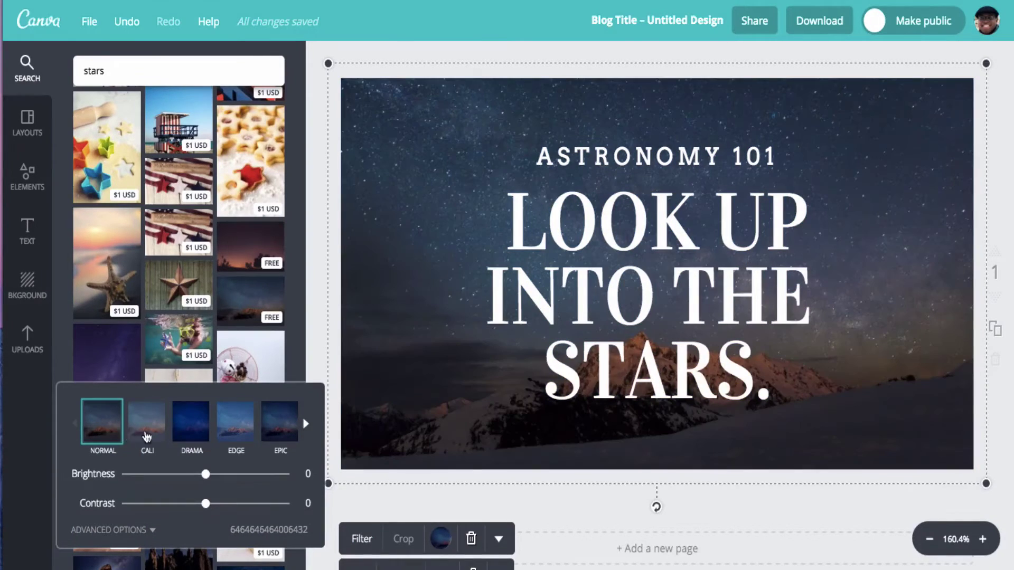
pyautogui.click(154, 432)
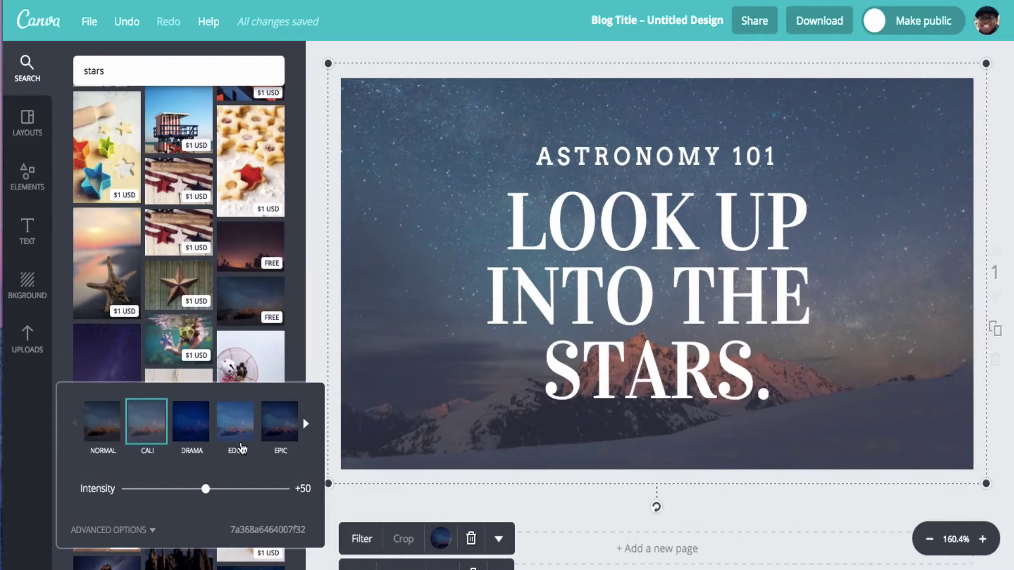
pyautogui.click(152, 531)
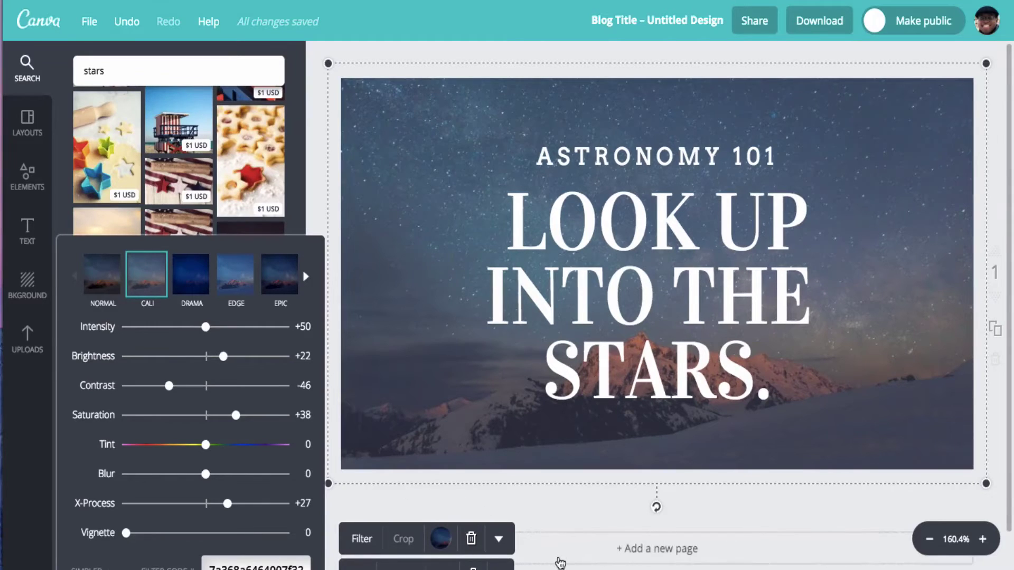
pyautogui.click(499, 541)
pyautogui.scroll(-1, 501, 544)
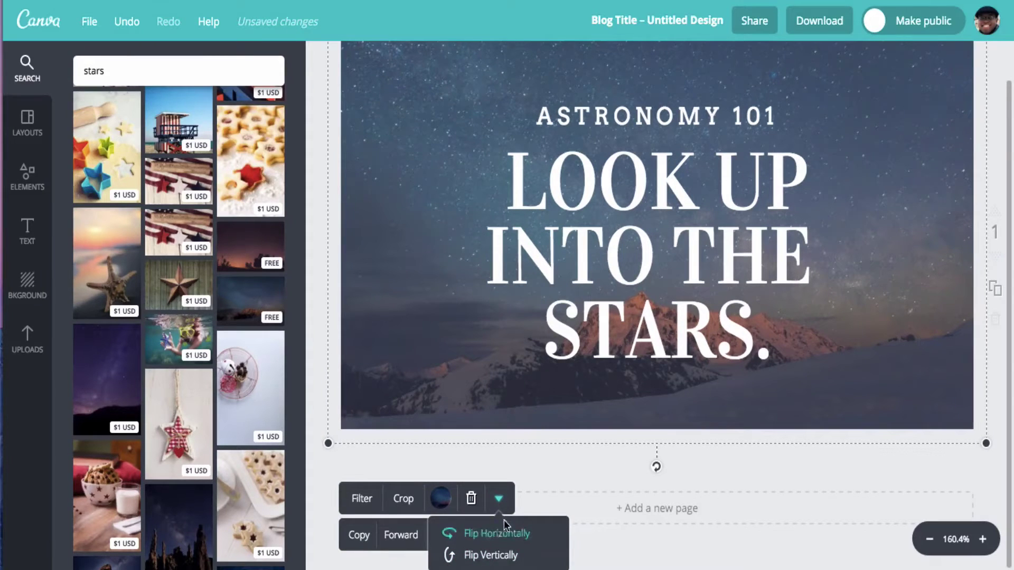
# Select all the headline text and switch its font to Playfair Small Caps, keeping size 48.
pyautogui.click(766, 268)
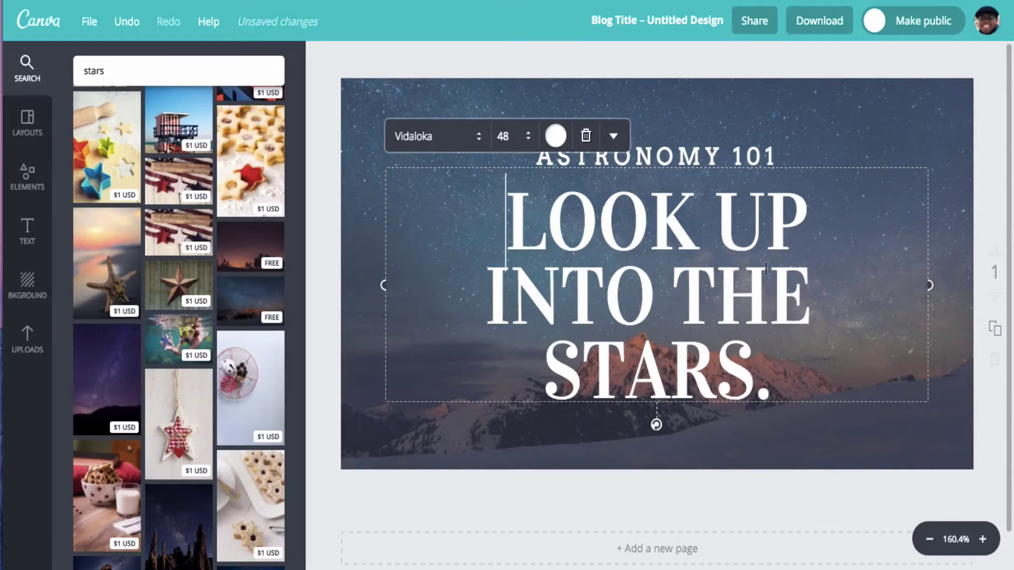
pyautogui.hotkey('ctrl', 'a')
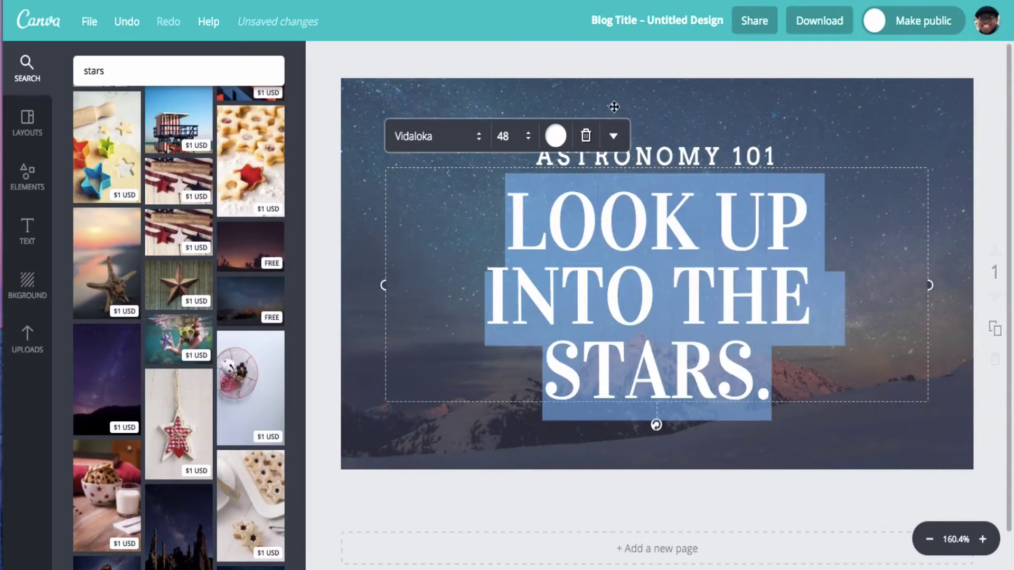
pyautogui.click(477, 137)
pyautogui.scroll(4, 473, 167)
pyautogui.scroll(2, 472, 169)
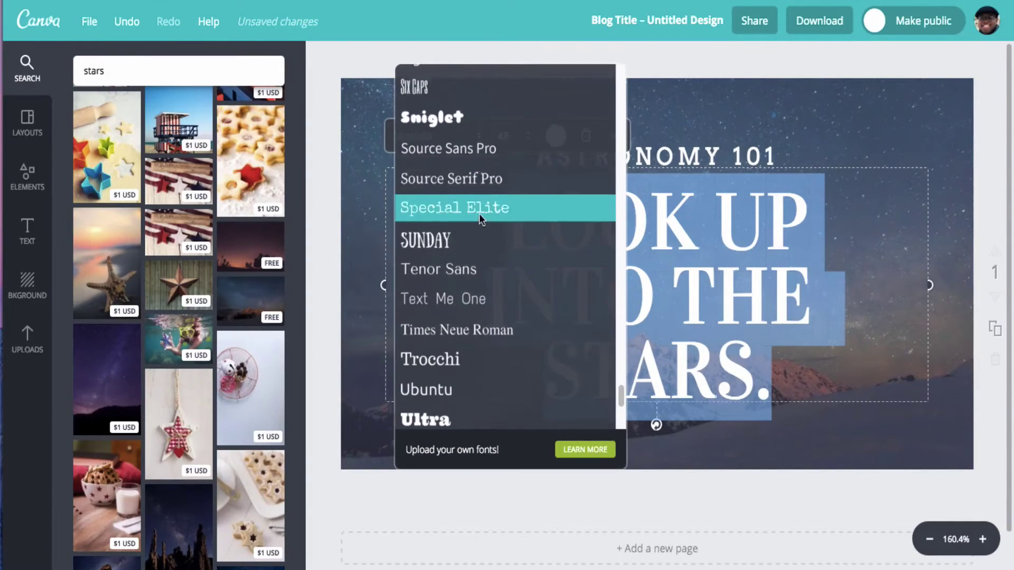
pyautogui.scroll(8, 480, 213)
pyautogui.scroll(10, 481, 219)
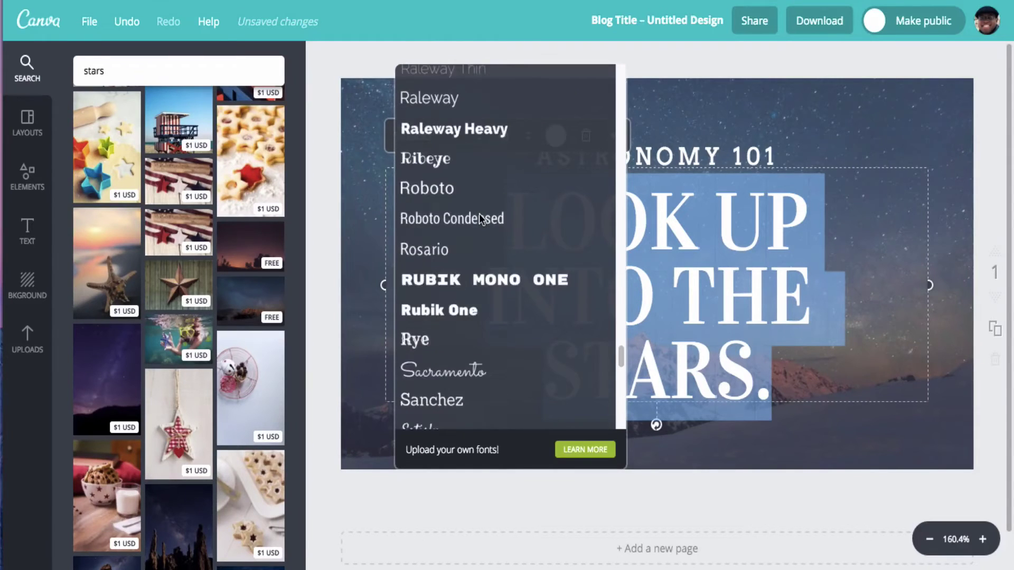
pyautogui.scroll(5, 480, 213)
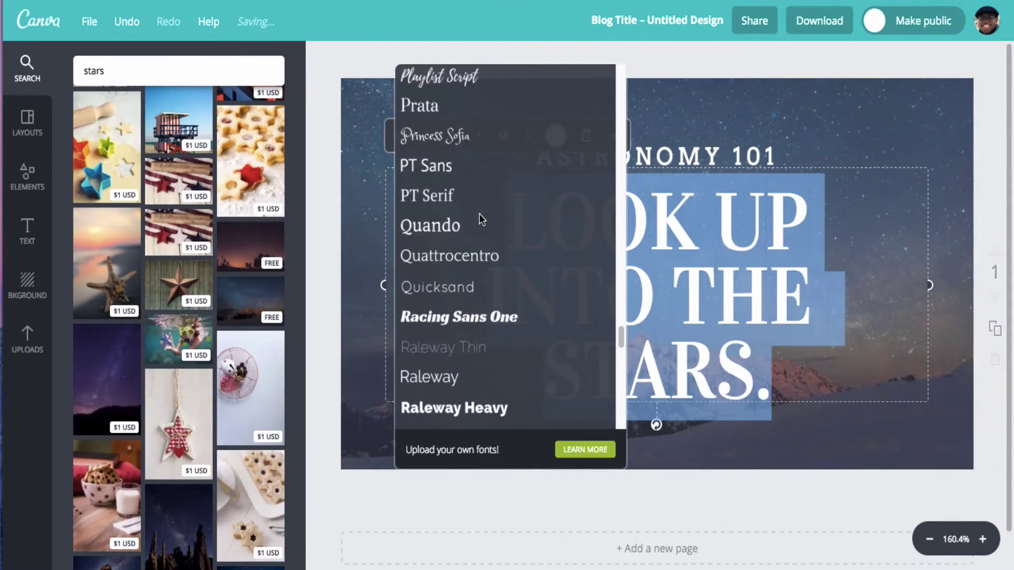
pyautogui.scroll(2, 479, 213)
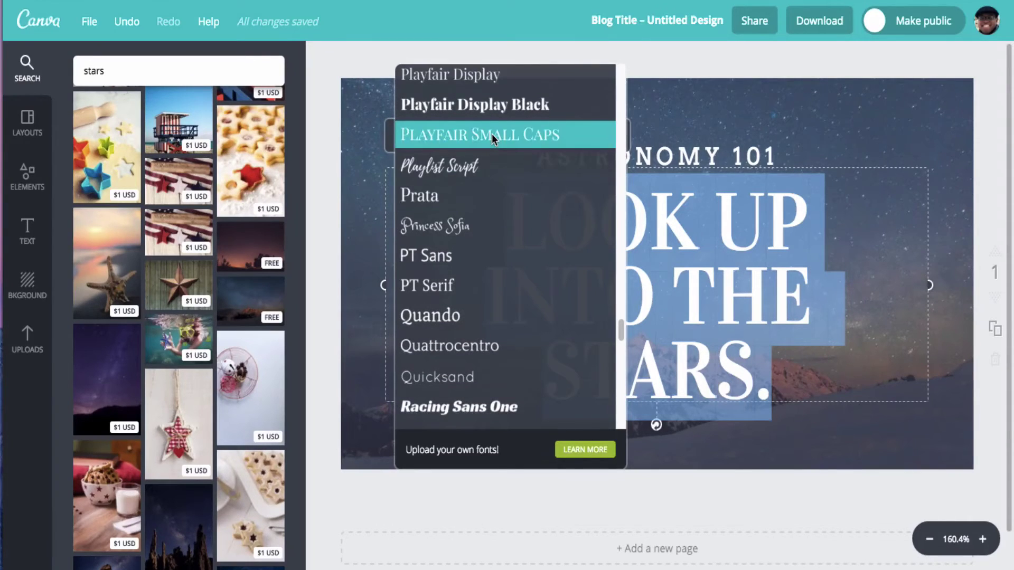
pyautogui.click(492, 134)
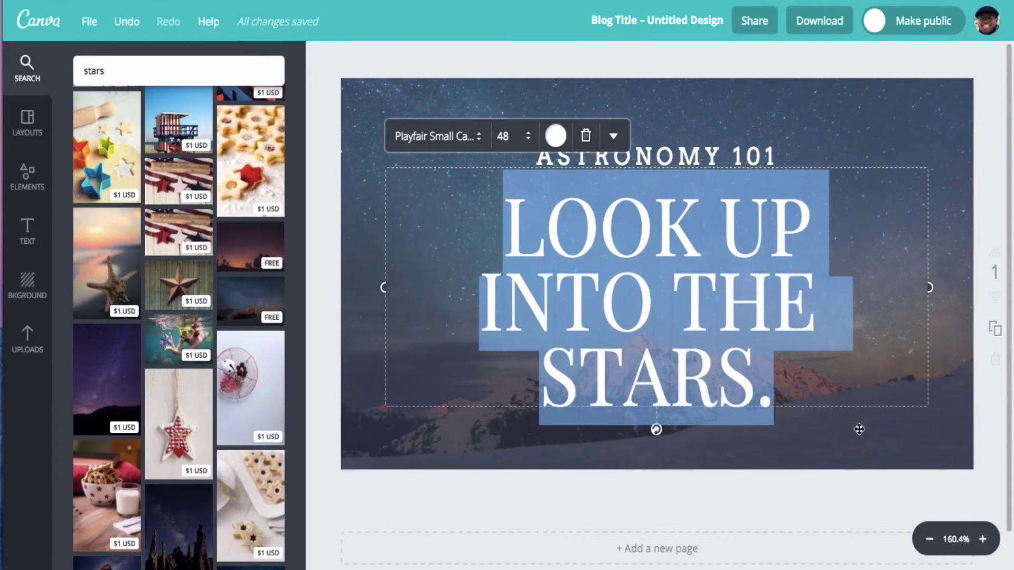
pyautogui.click(828, 424)
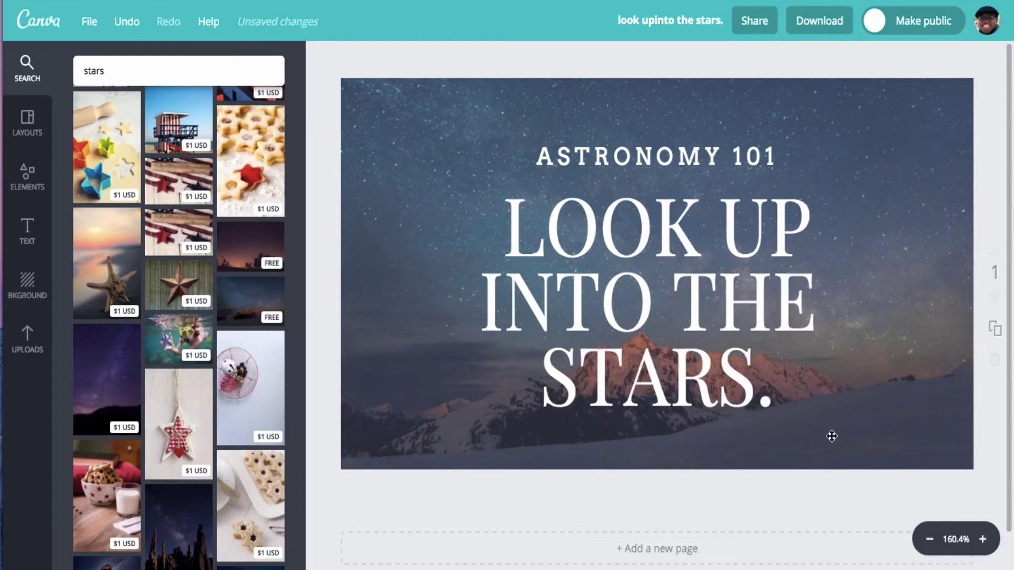
# Try size 36 on the headline, then set it back to size 48.
pyautogui.click(630, 172)
pyautogui.click(630, 173)
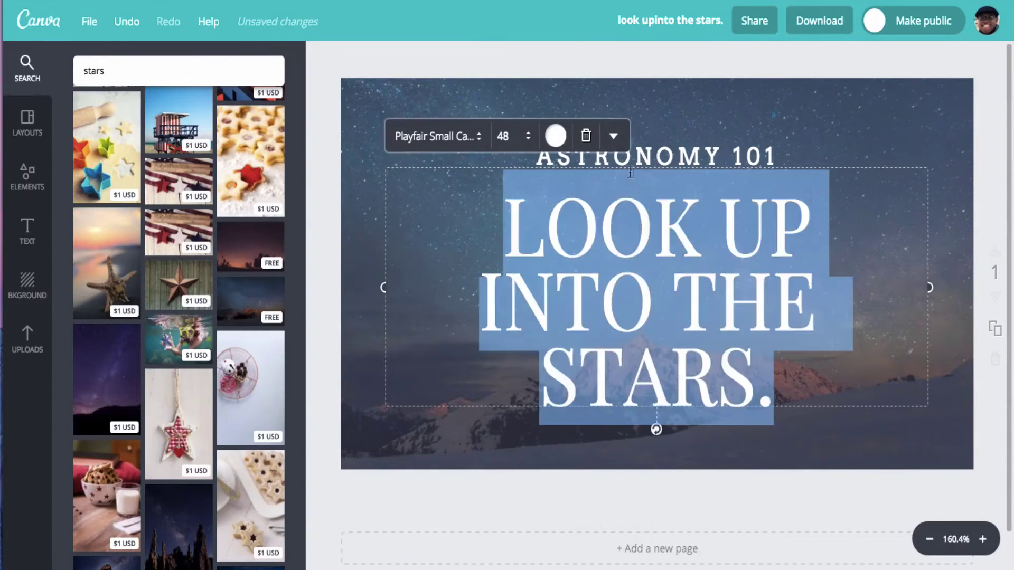
pyautogui.click(527, 138)
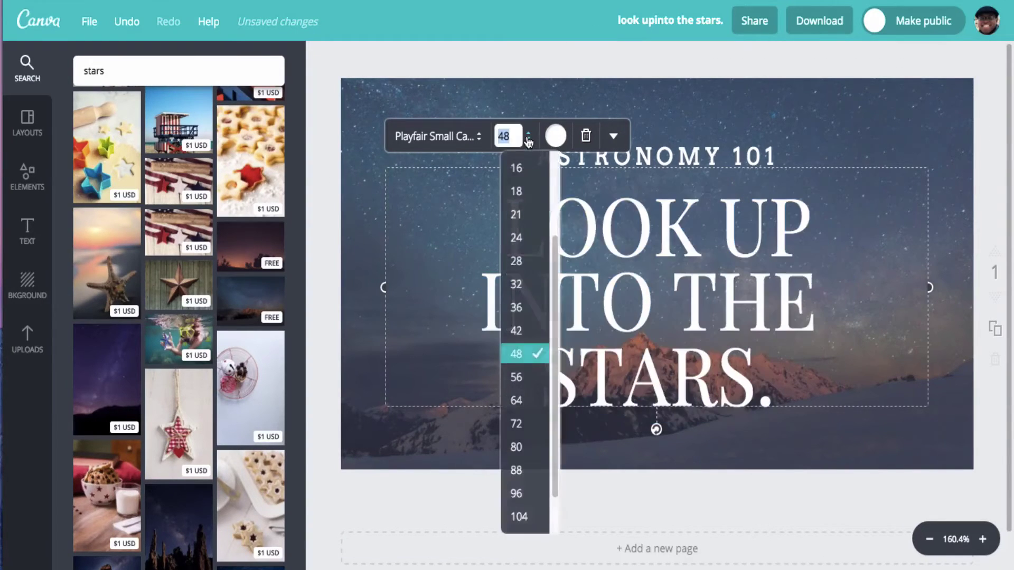
pyautogui.click(531, 312)
pyautogui.click(502, 137)
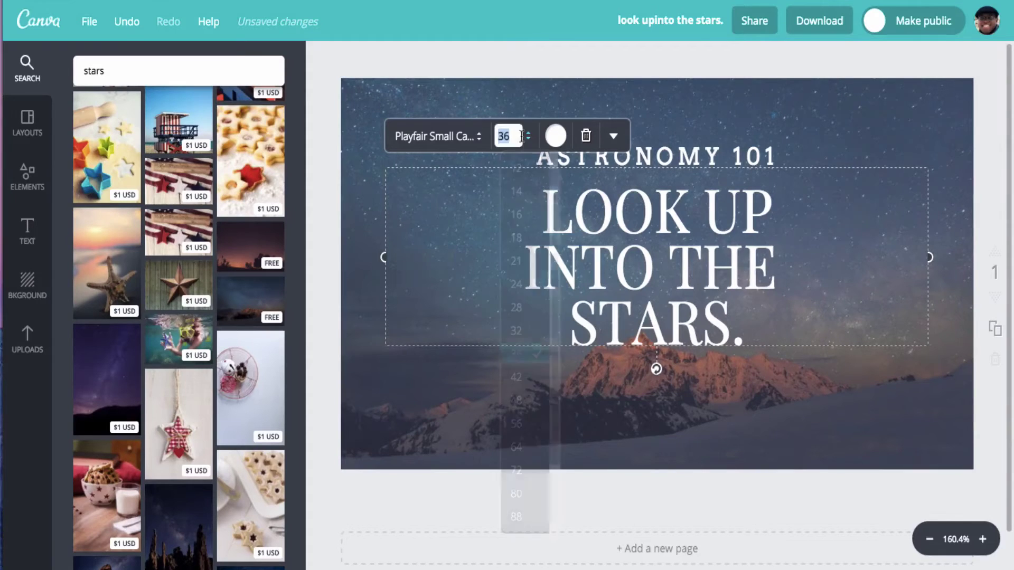
pyautogui.click(528, 401)
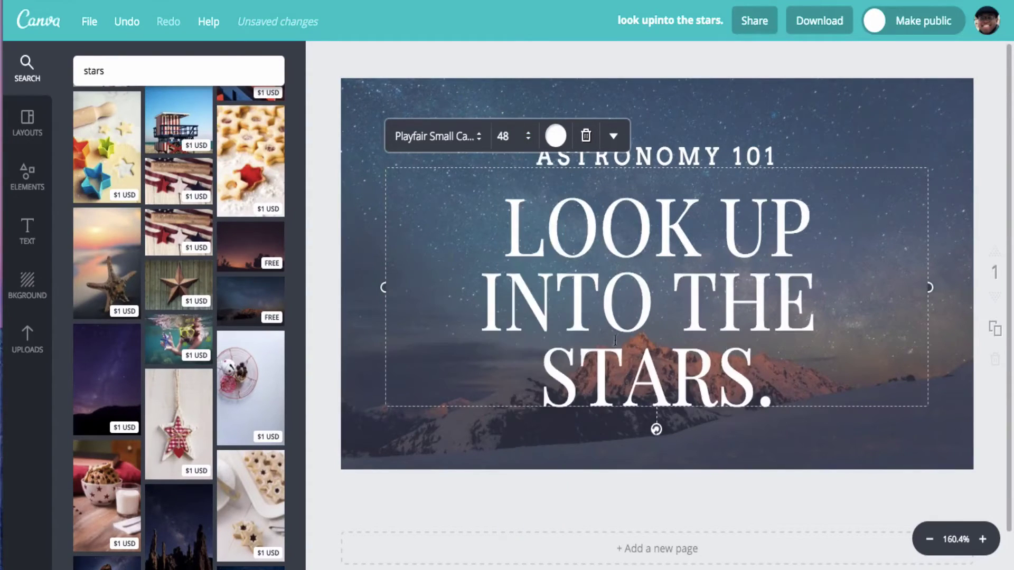
# Color the headline text with the custom yellow edff3e.
pyautogui.hotkey('ctrl', 'a')
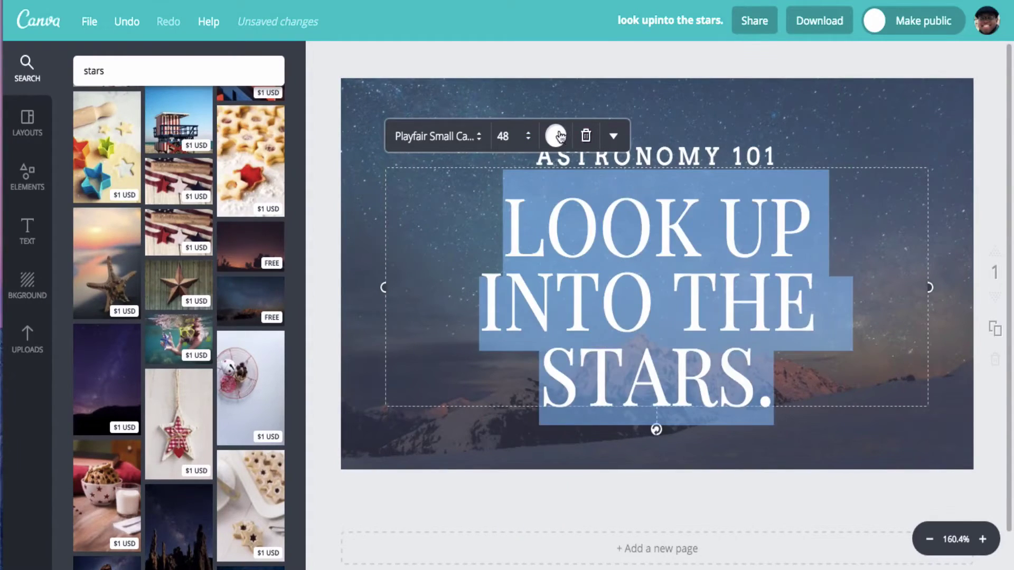
pyautogui.click(555, 136)
pyautogui.click(503, 180)
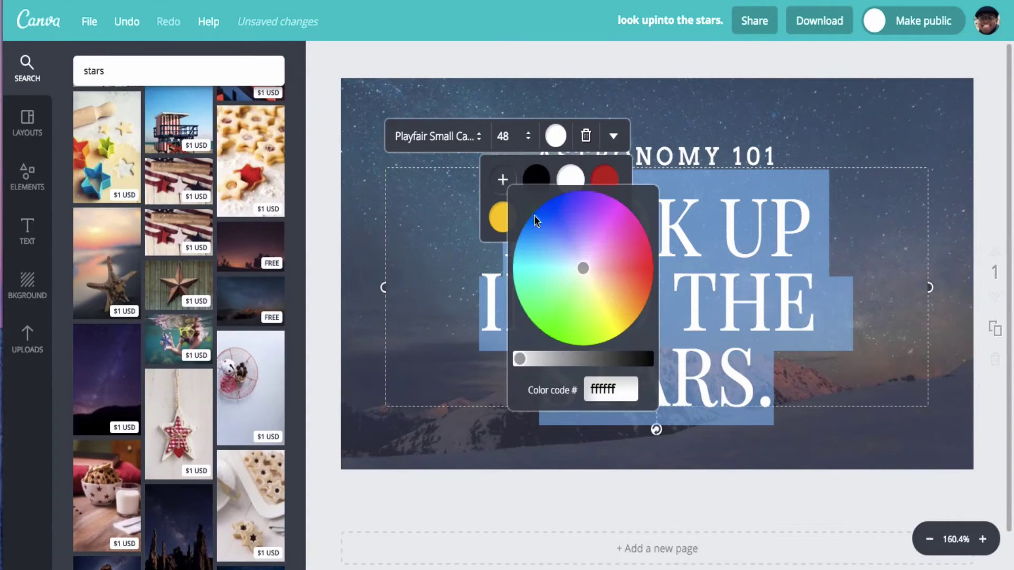
pyautogui.click(603, 317)
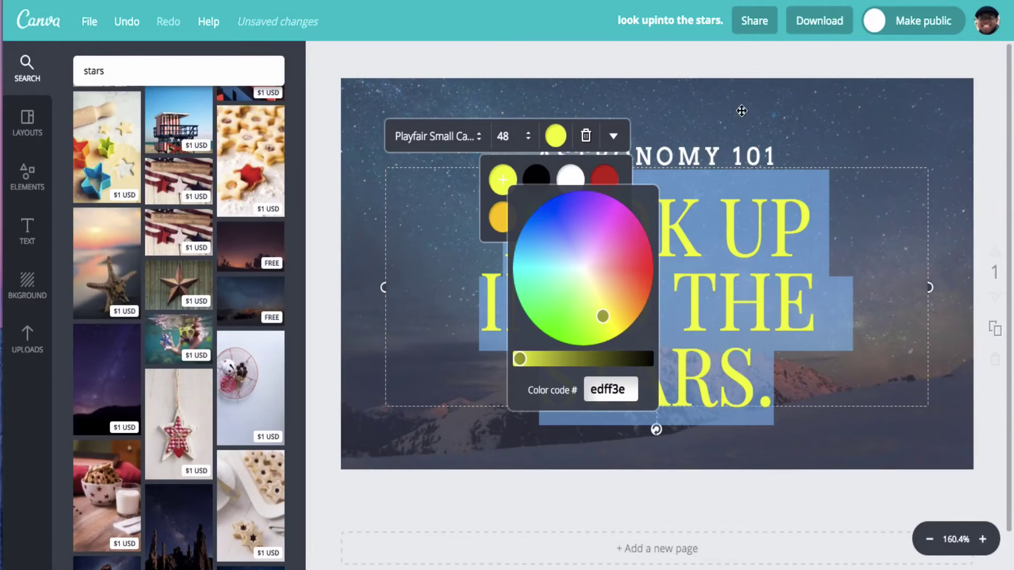
pyautogui.click(754, 450)
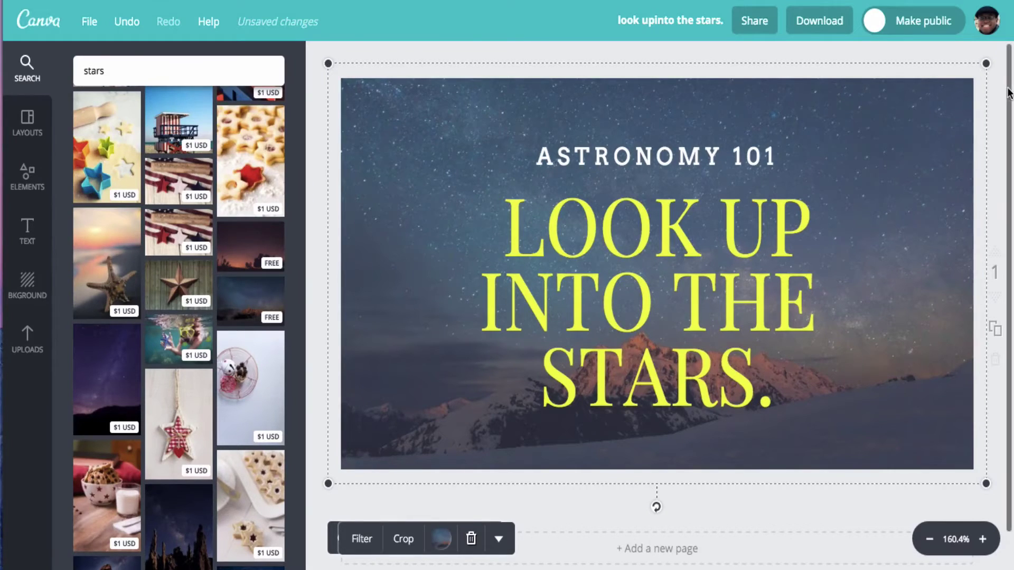
# Duplicate the page to add a second copy of the design.
pyautogui.scroll(-1, 984, 205)
pyautogui.click(787, 548)
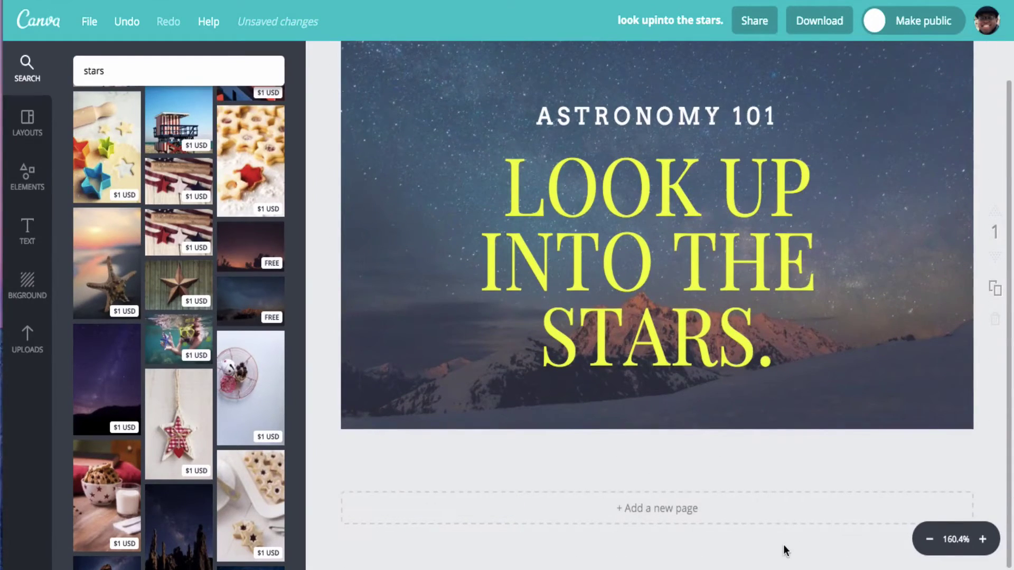
pyautogui.click(996, 290)
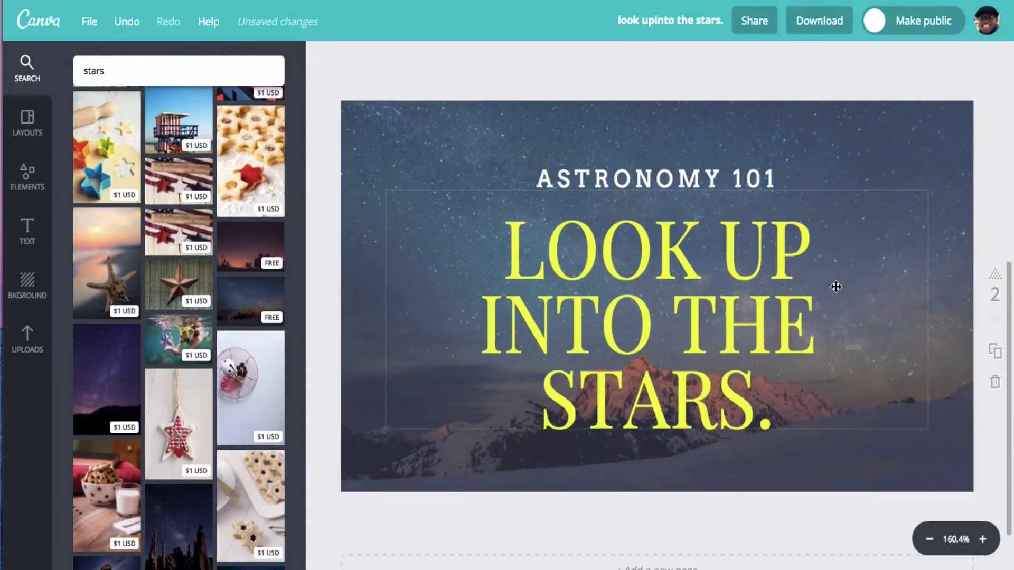
# On the copied page, try Parisienne for the heading, then set it to PT Sans.
pyautogui.click(749, 280)
pyautogui.hotkey('ctrl', 'a')
pyautogui.click(467, 170)
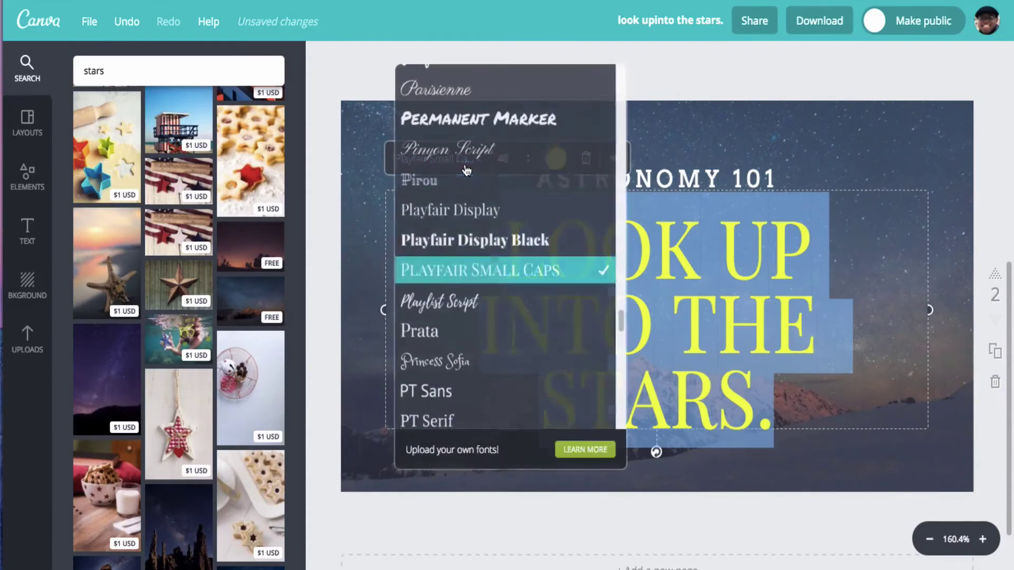
pyautogui.click(465, 90)
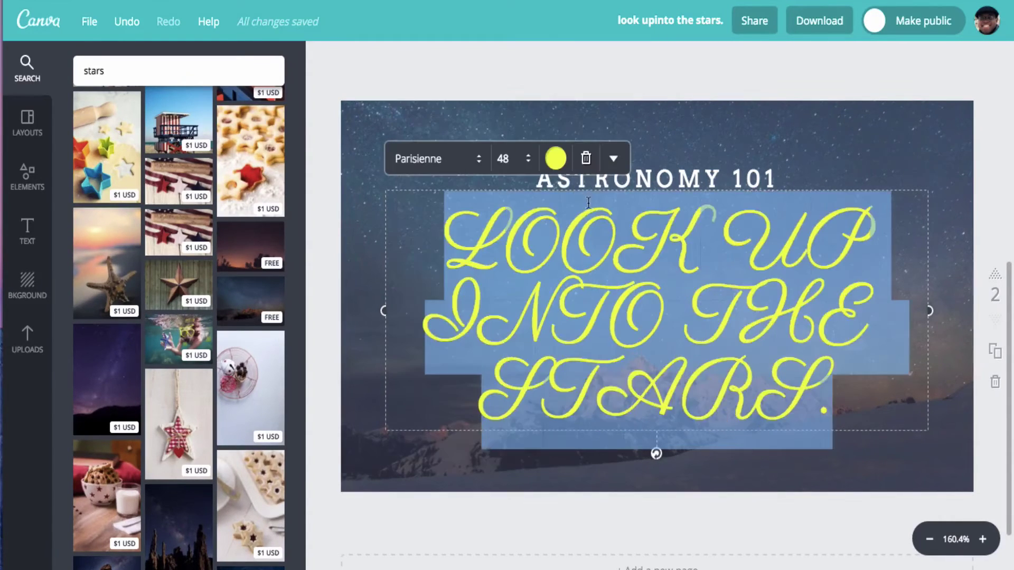
pyautogui.click(460, 168)
pyautogui.scroll(-2, 478, 327)
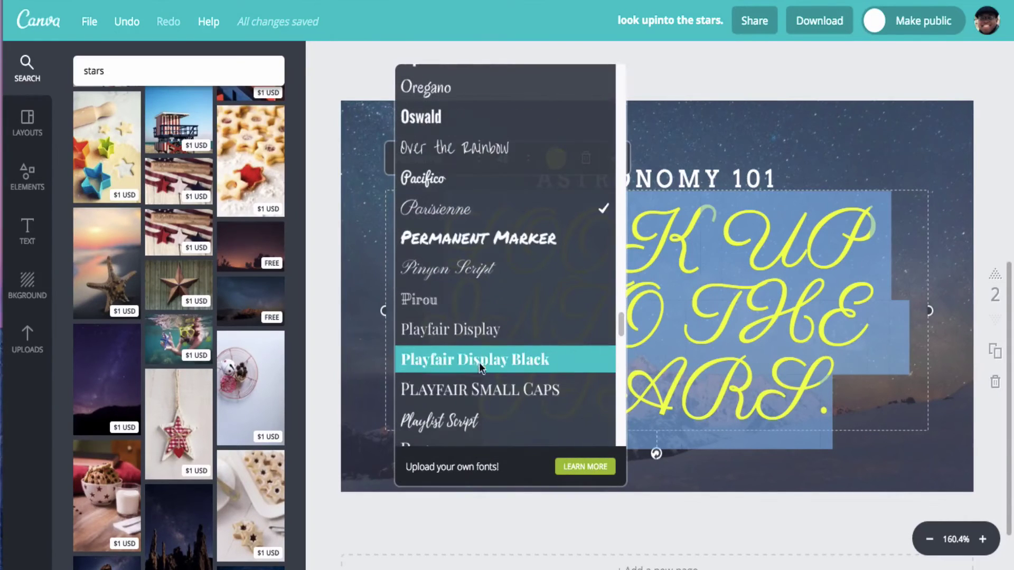
pyautogui.scroll(-3, 481, 367)
pyautogui.click(468, 413)
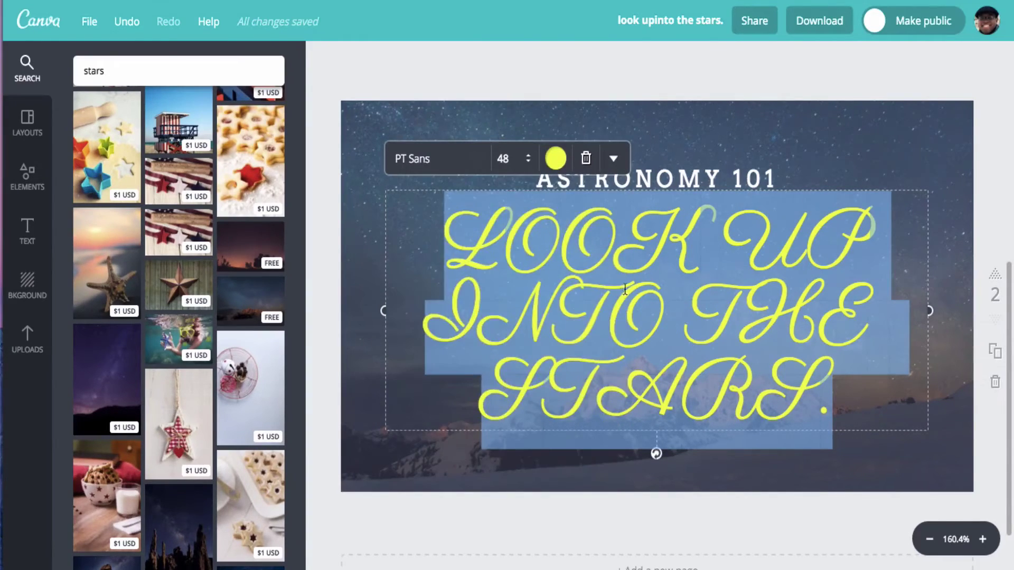
pyautogui.click(775, 375)
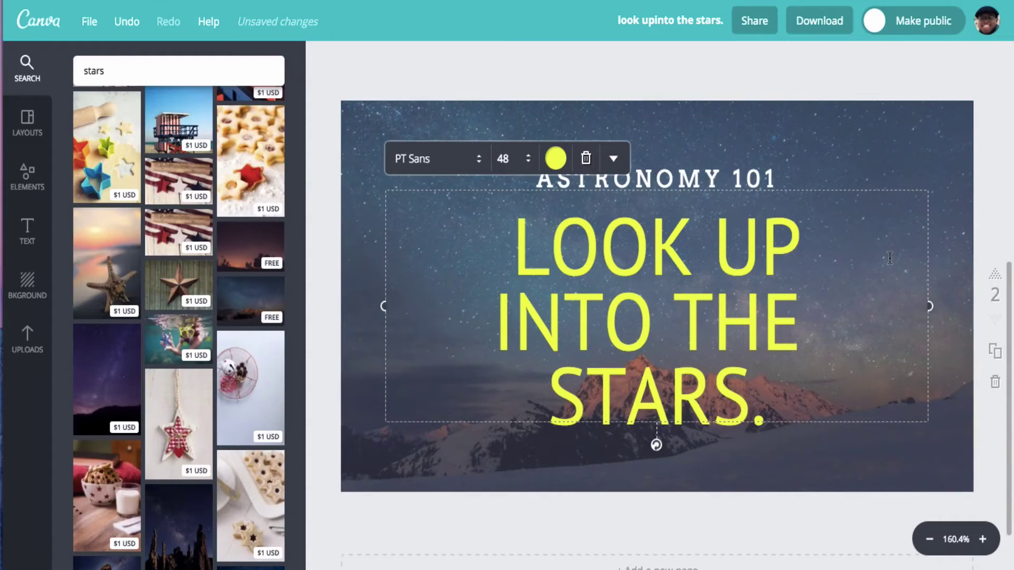
pyautogui.scroll(8, 890, 258)
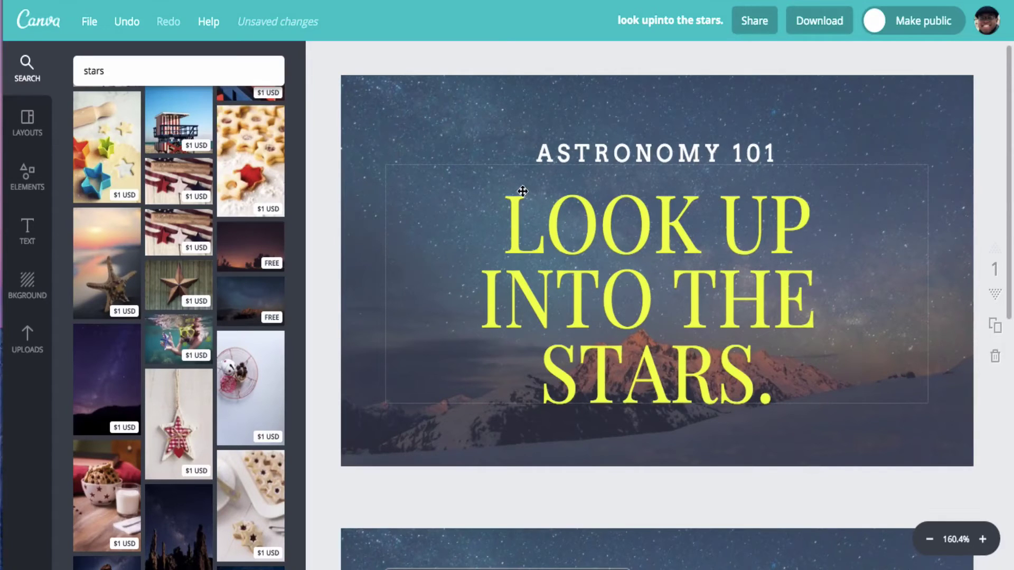
# Return to the top of the star results, then scroll through the ready-made layout thumbnails.
pyautogui.scroll(10, 214, 262)
pyautogui.scroll(1, 215, 260)
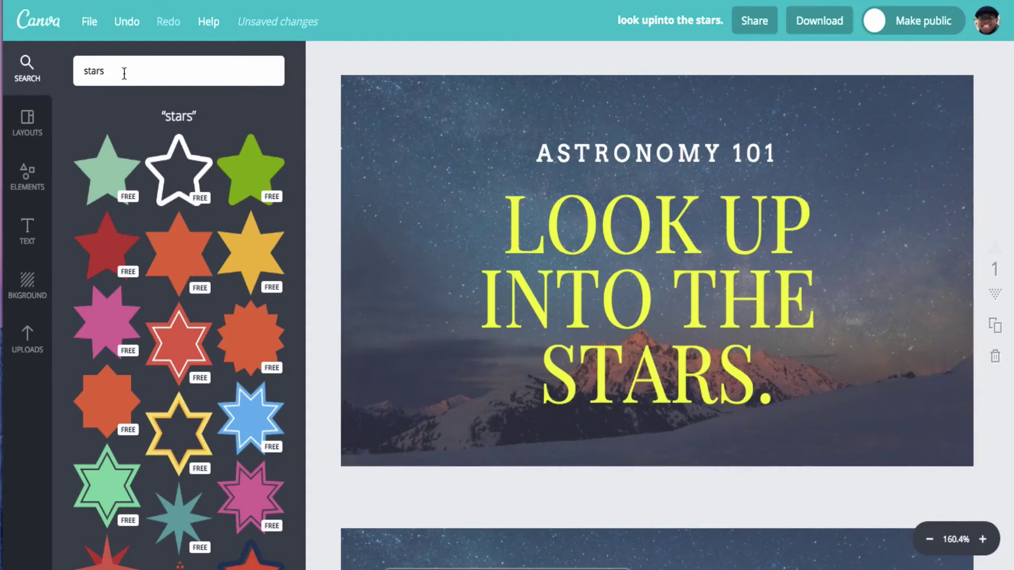
pyautogui.click(24, 126)
pyautogui.scroll(-1, 189, 159)
pyautogui.scroll(-5, 203, 211)
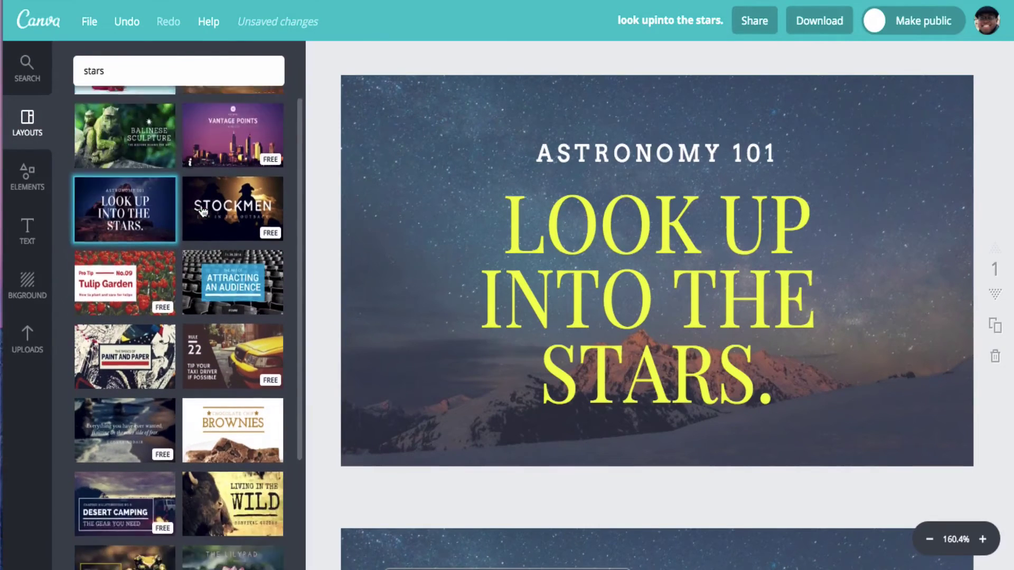
pyautogui.scroll(-3, 204, 212)
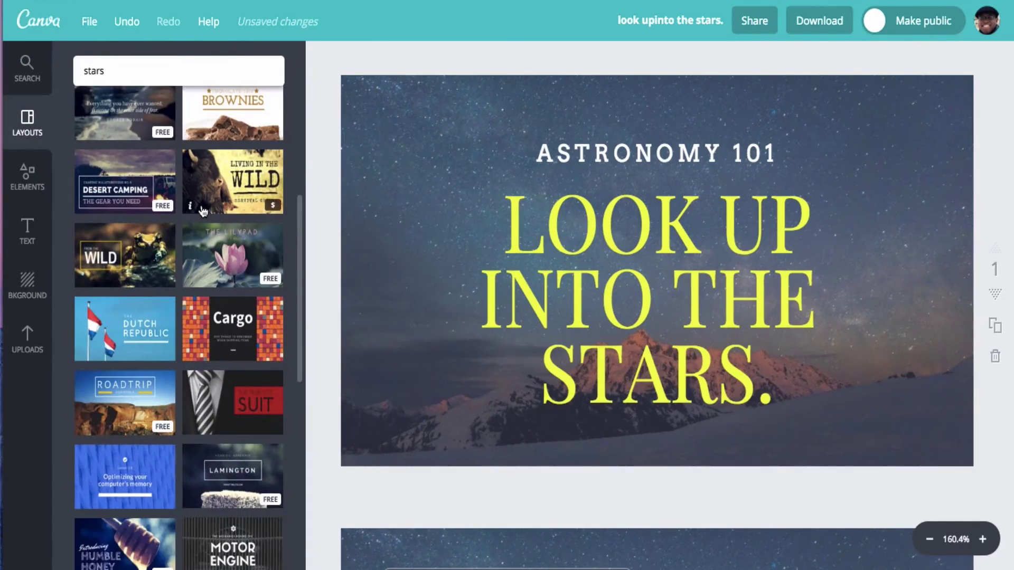
pyautogui.scroll(-5, 203, 212)
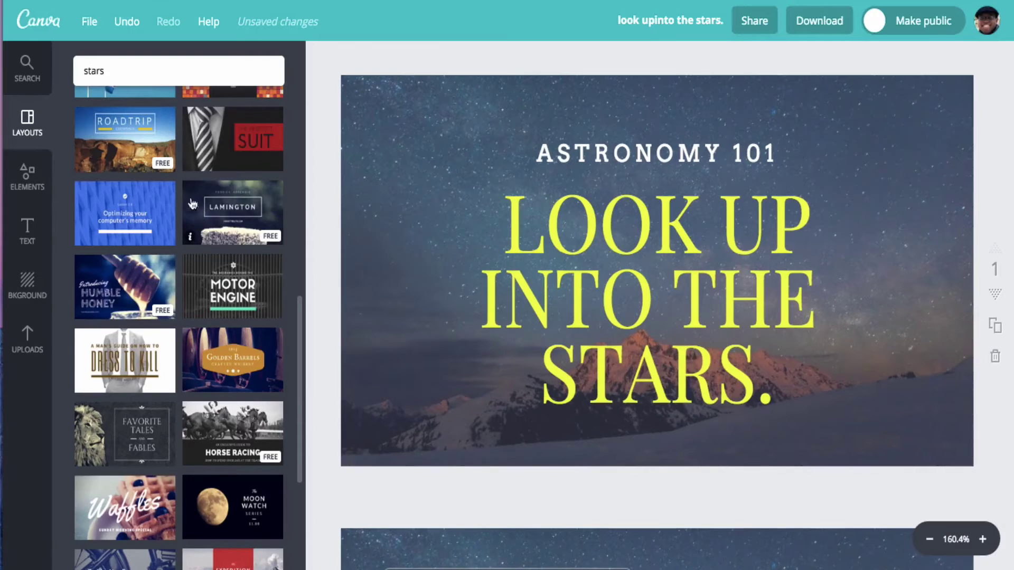
# Browse the Free Photos collection under Elements, then collapse it.
pyautogui.click(37, 174)
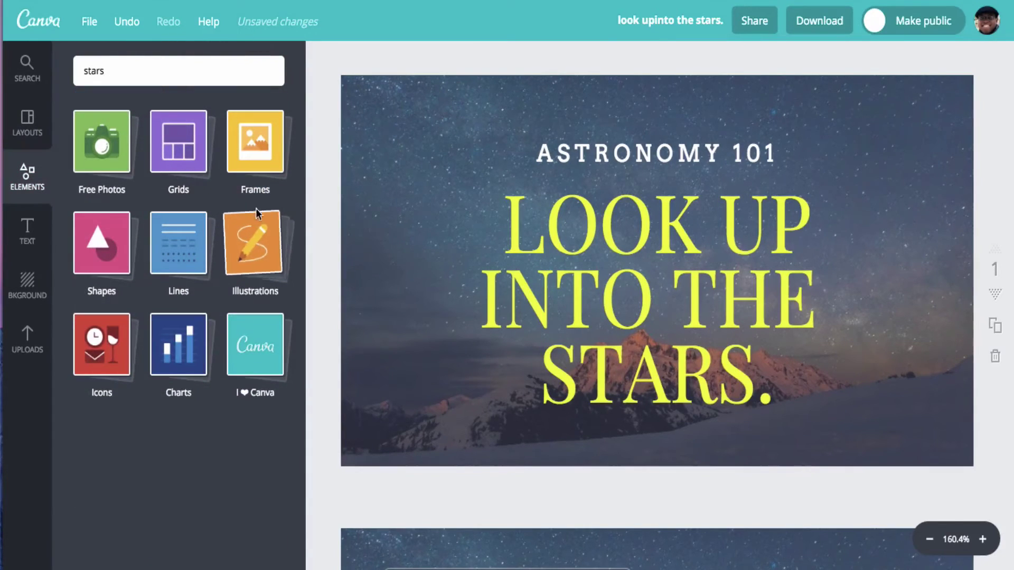
pyautogui.click(114, 160)
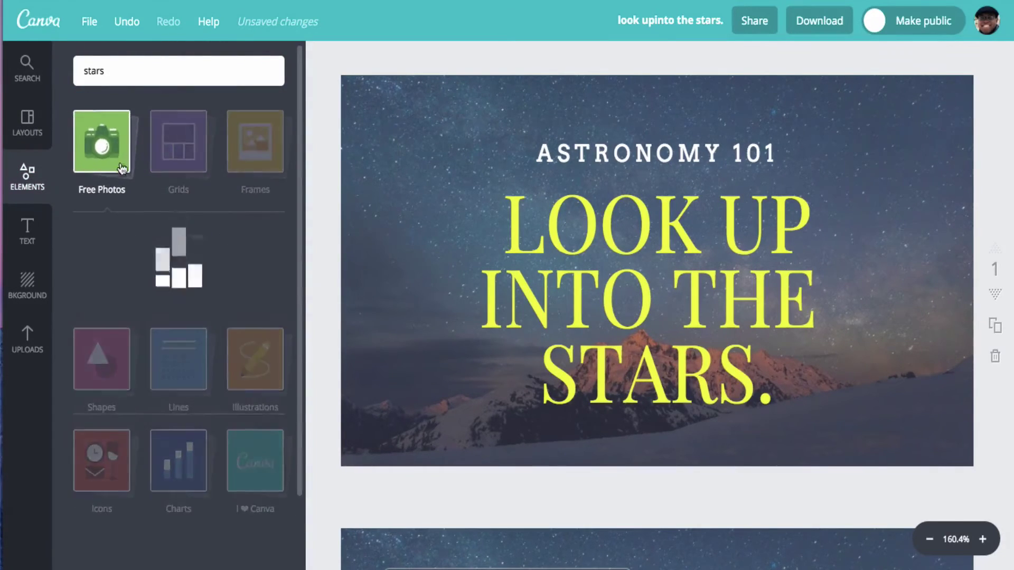
pyautogui.scroll(-2, 177, 259)
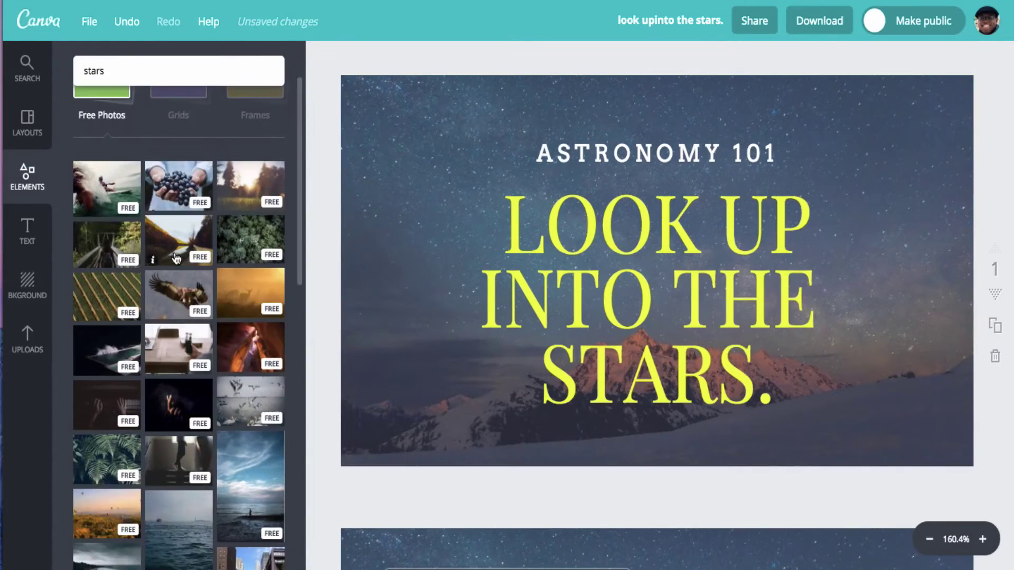
pyautogui.scroll(2, 201, 182)
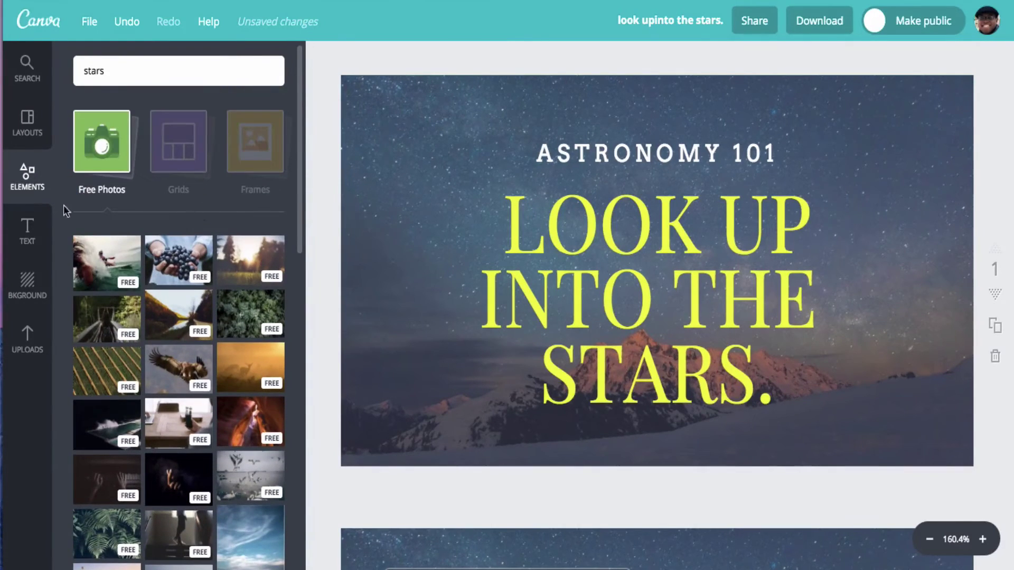
pyautogui.click(112, 153)
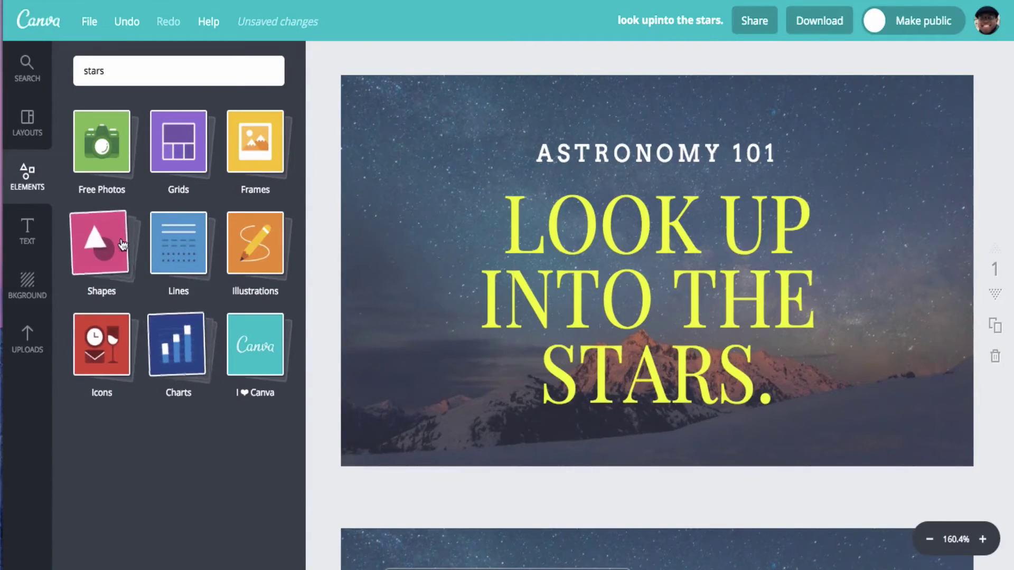
# Add a circle from Shapes and delete it, then show the background colours and patterns.
pyautogui.click(106, 246)
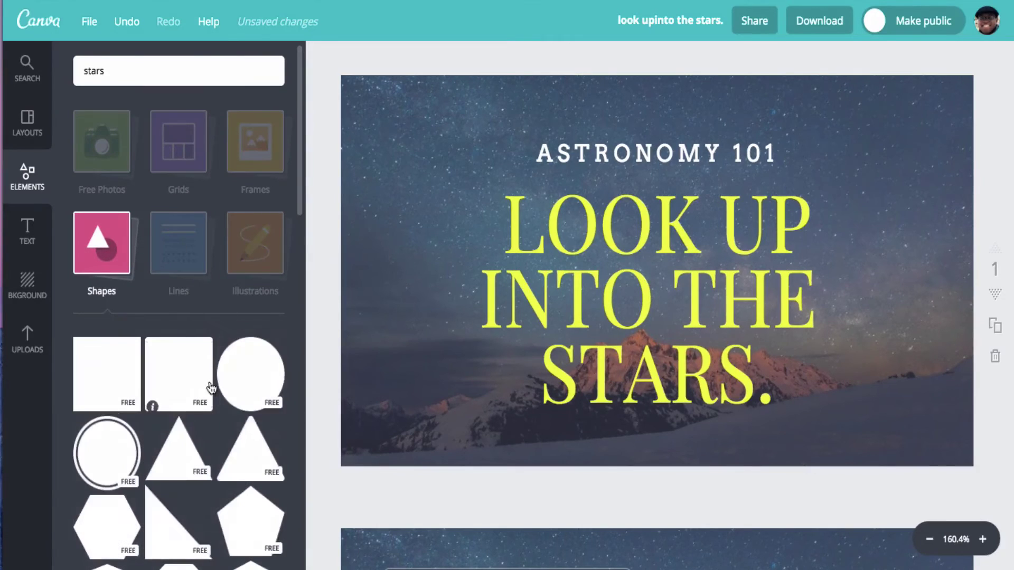
pyautogui.click(245, 380)
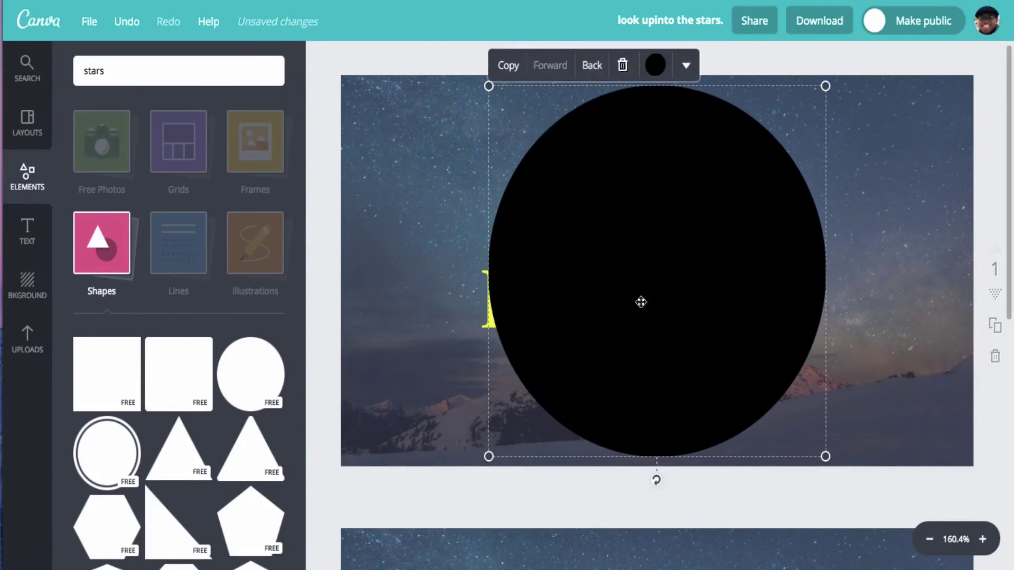
pyautogui.click(623, 65)
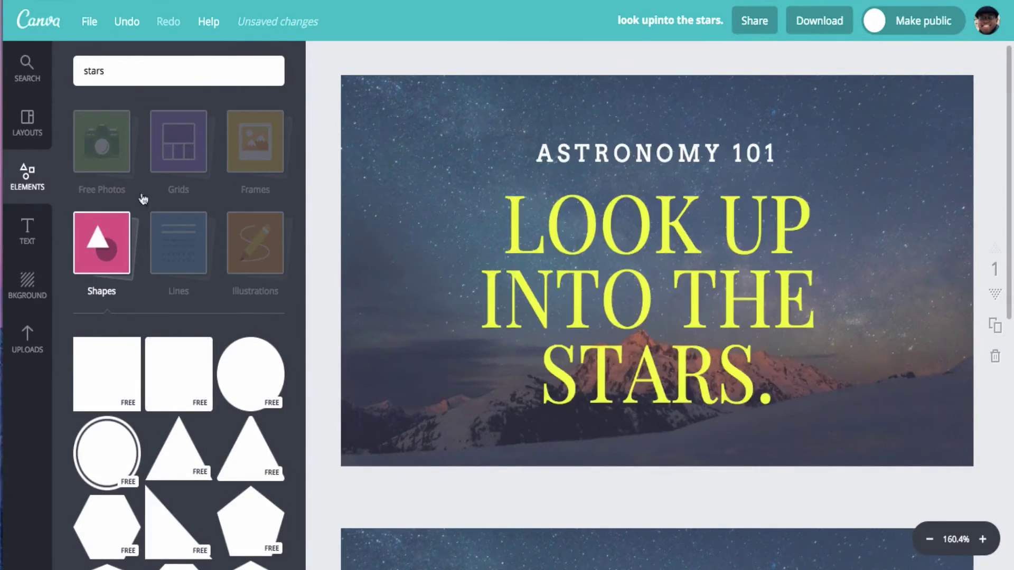
pyautogui.click(119, 253)
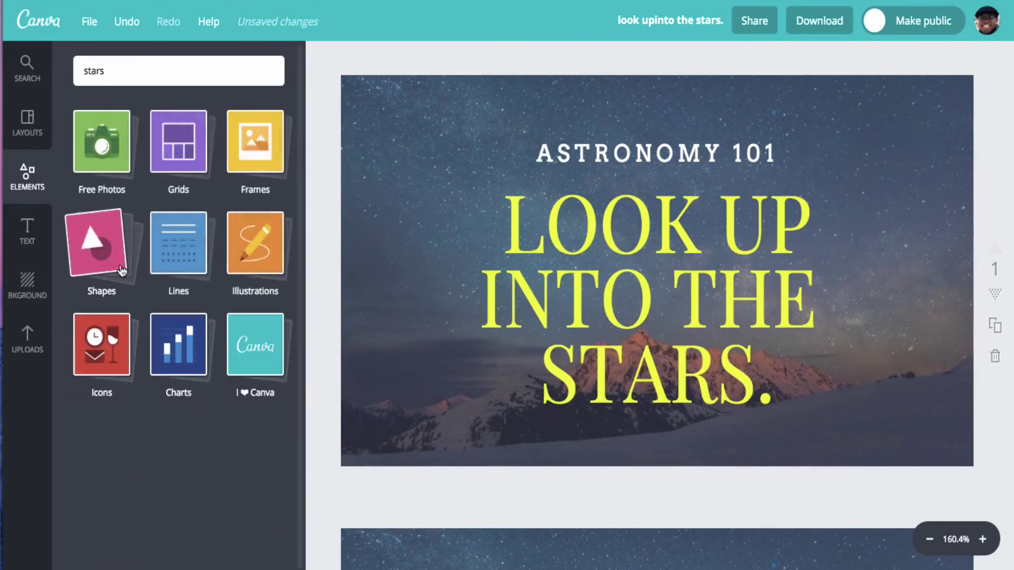
pyautogui.click(40, 230)
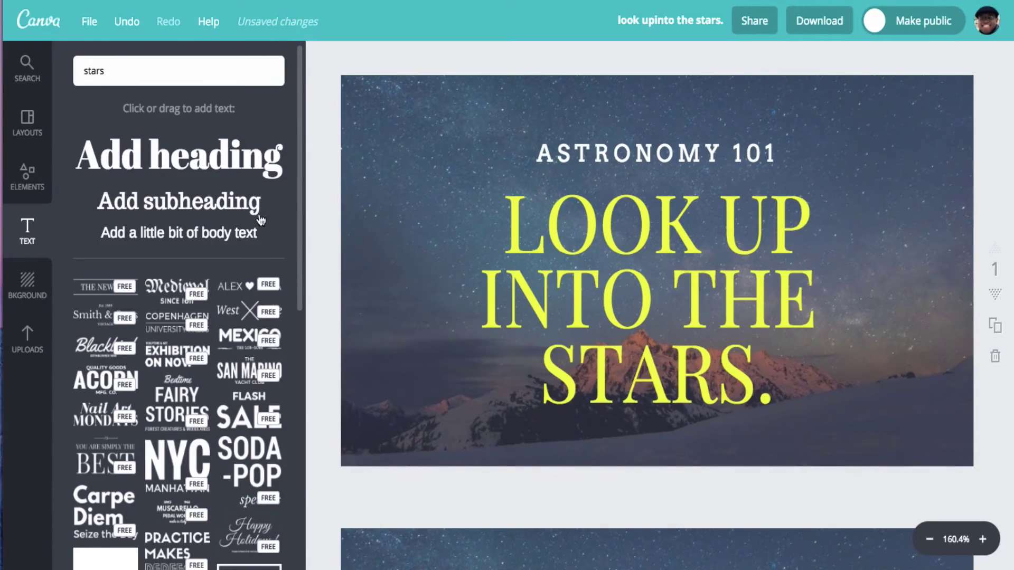
pyautogui.click(29, 285)
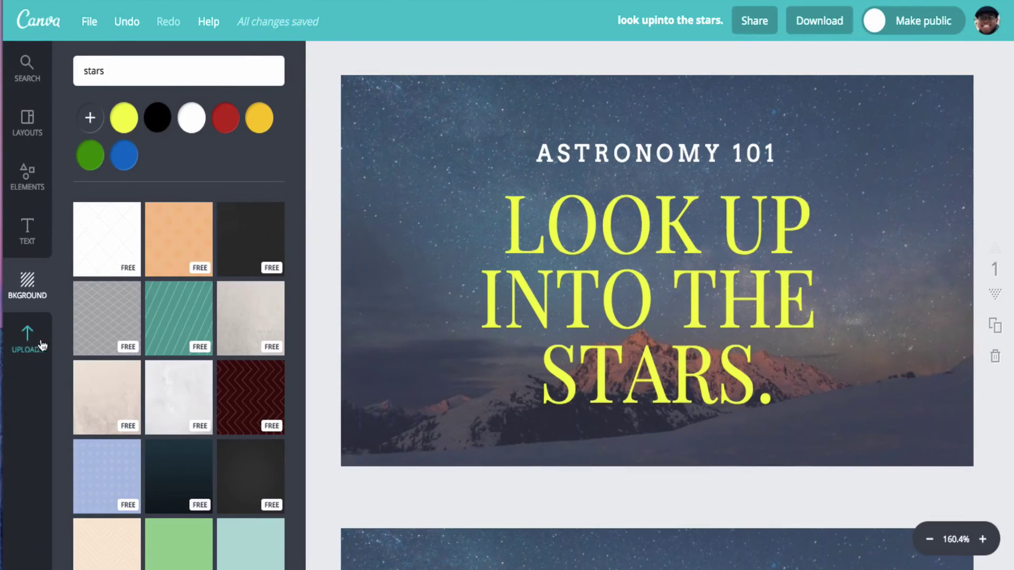
# Change the design title to 'Lovely Image'.
pyautogui.click(677, 19)
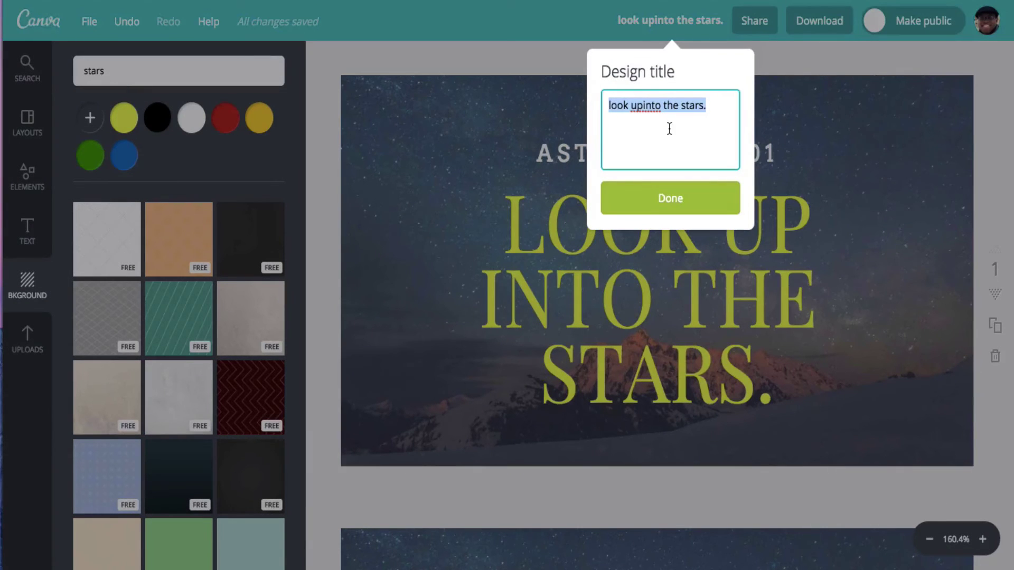
pyautogui.write('Lovel')
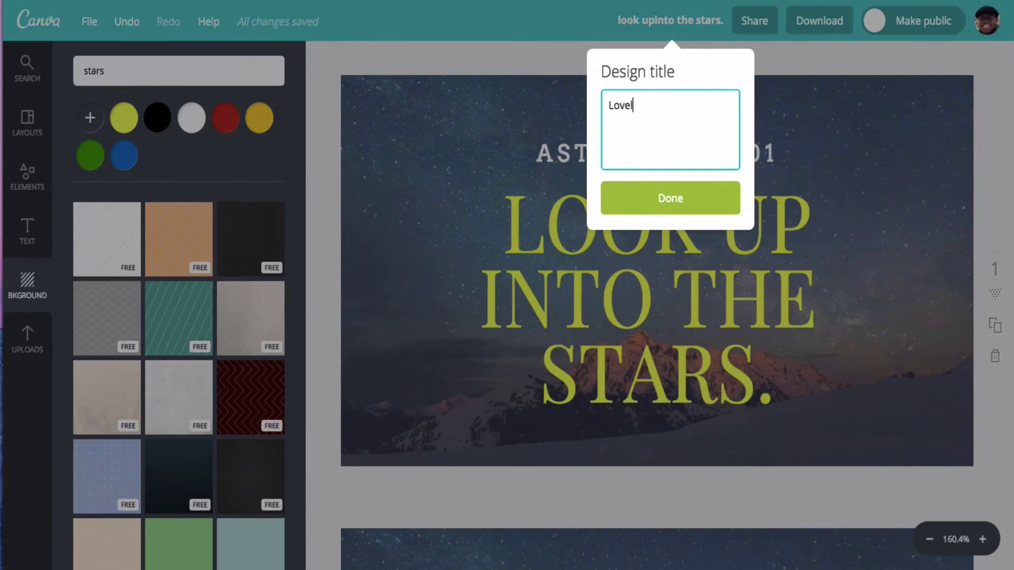
pyautogui.write('y Image')
pyautogui.click(727, 198)
# Look over the Share and Download options, closing both without downloading.
pyautogui.click(753, 22)
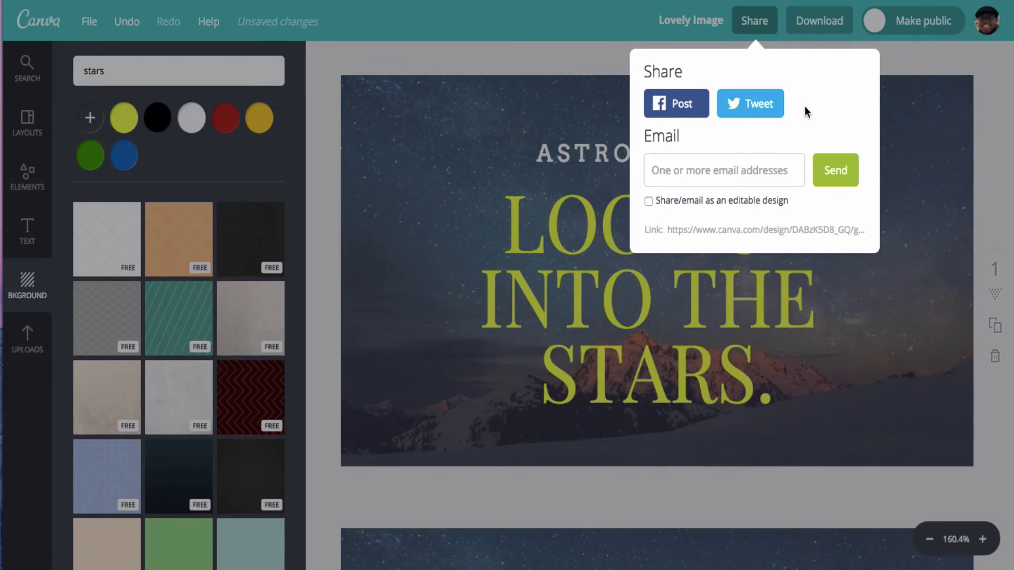
pyautogui.click(628, 10)
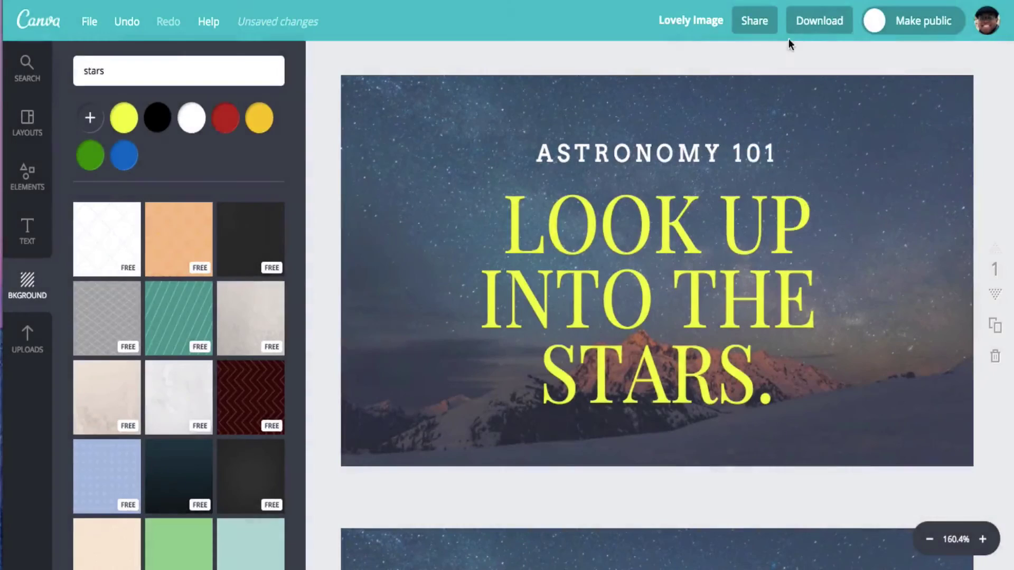
pyautogui.click(819, 21)
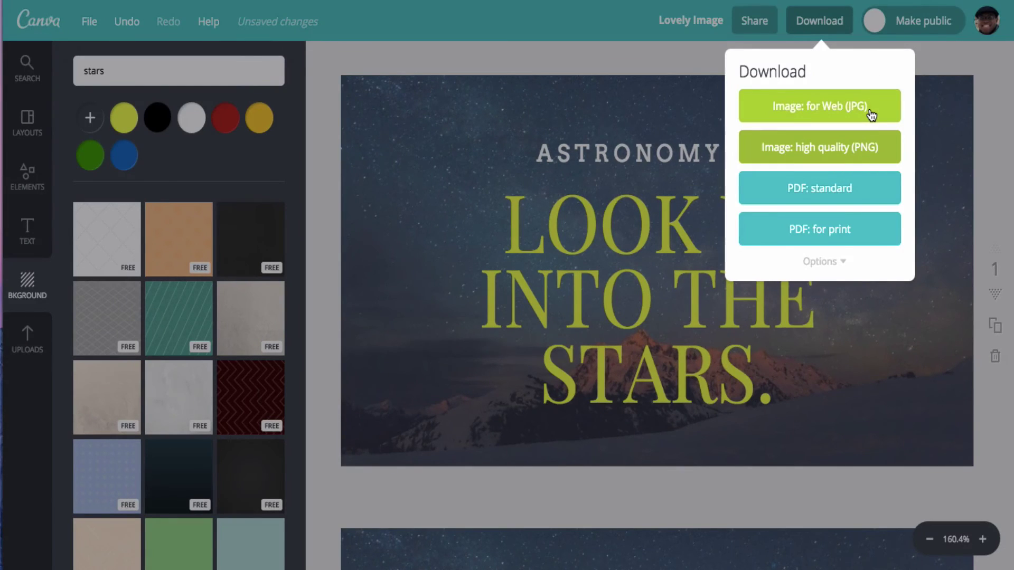
pyautogui.click(842, 263)
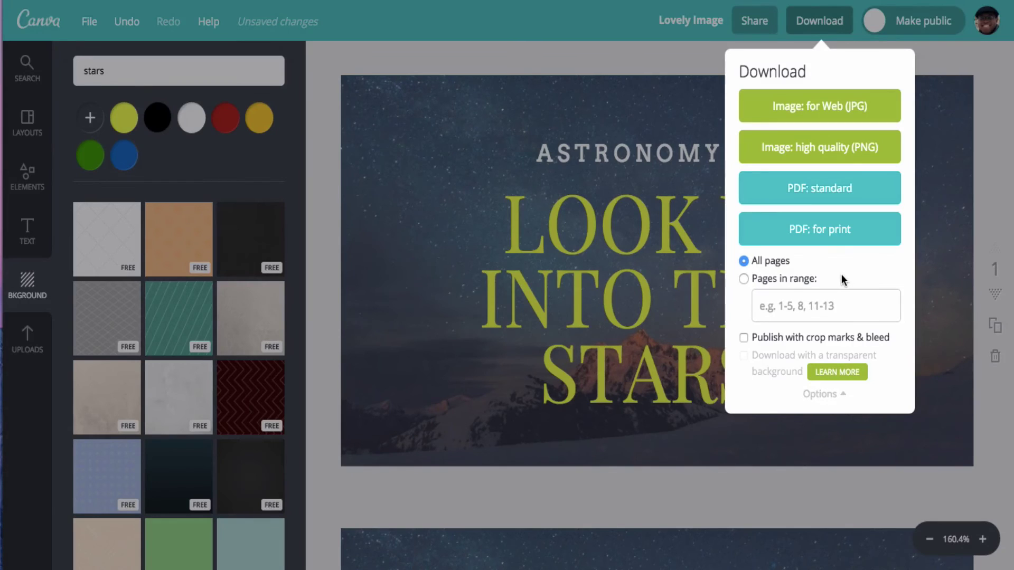
pyautogui.click(833, 396)
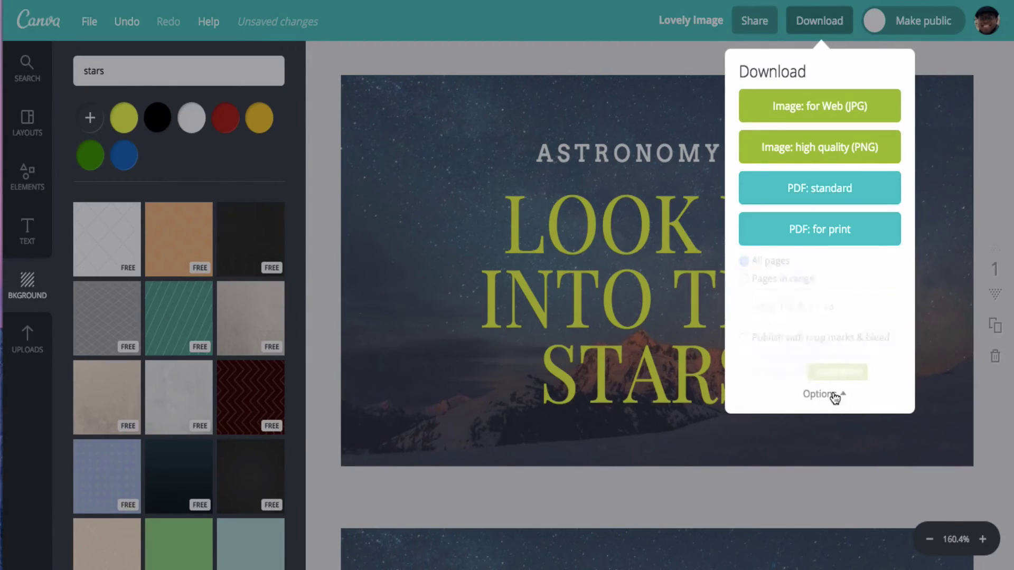
pyautogui.click(966, 53)
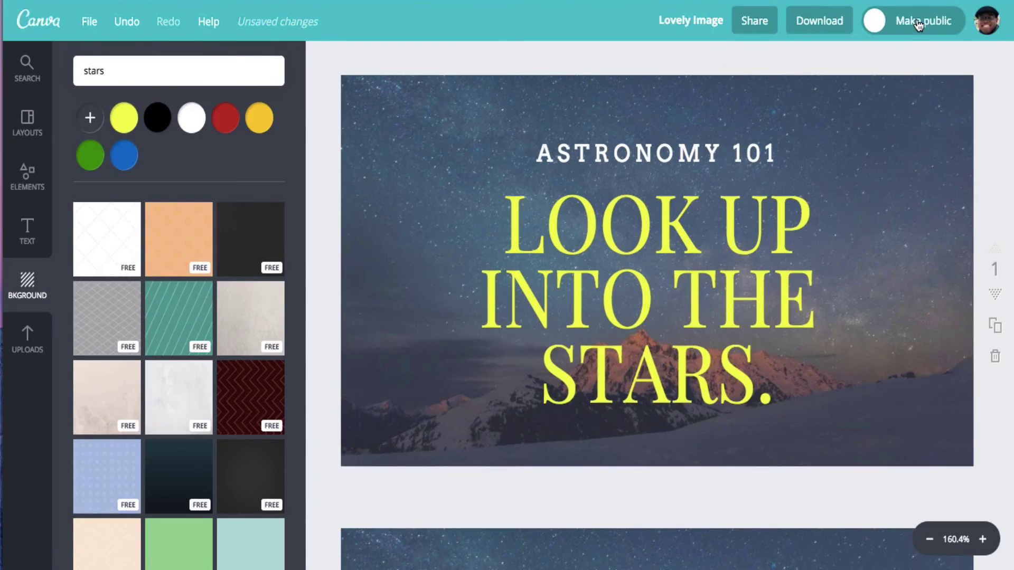